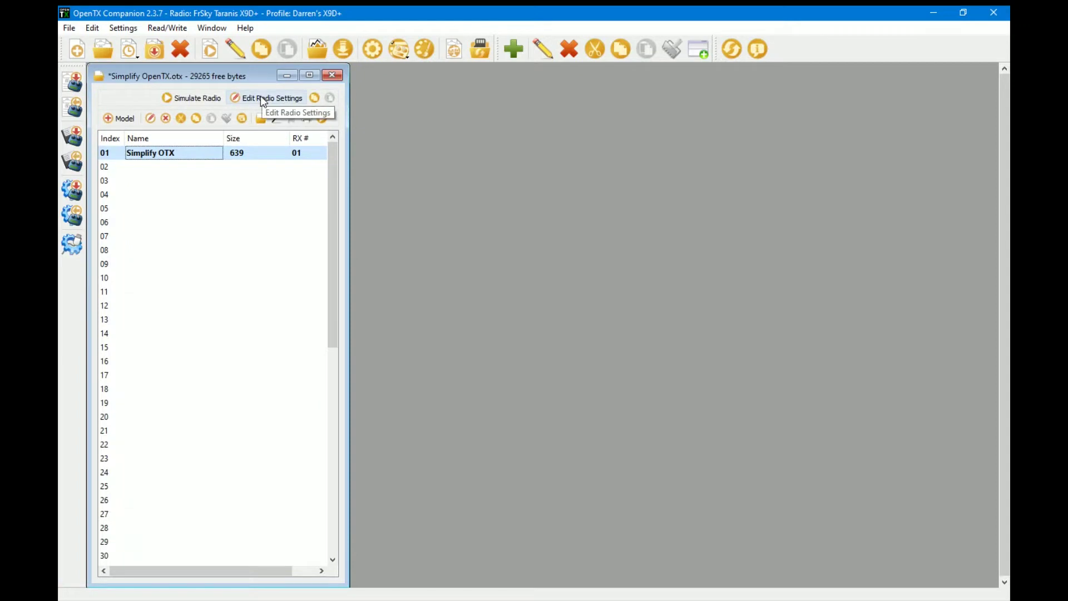
- Open the Simplify OTX model for editing and show its logical switches
click(263, 99)
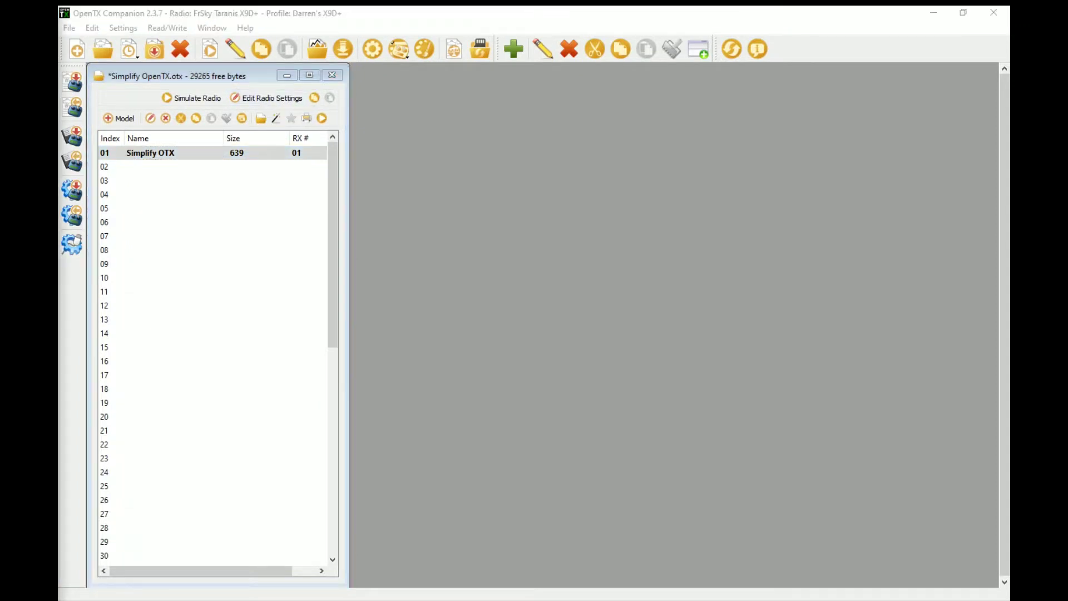
click(212, 151)
double_click(195, 153)
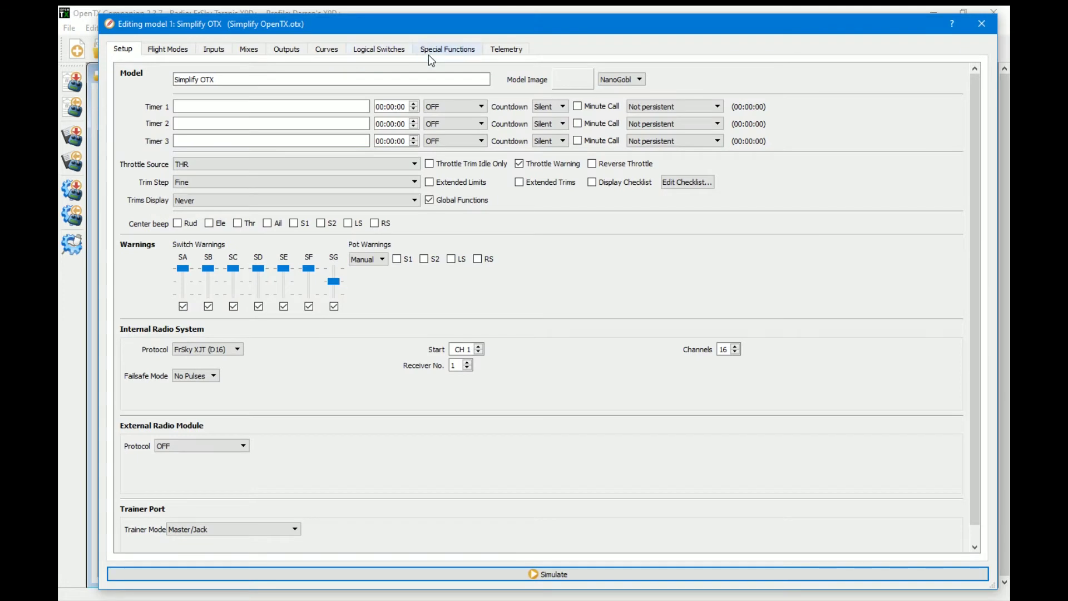
click(393, 50)
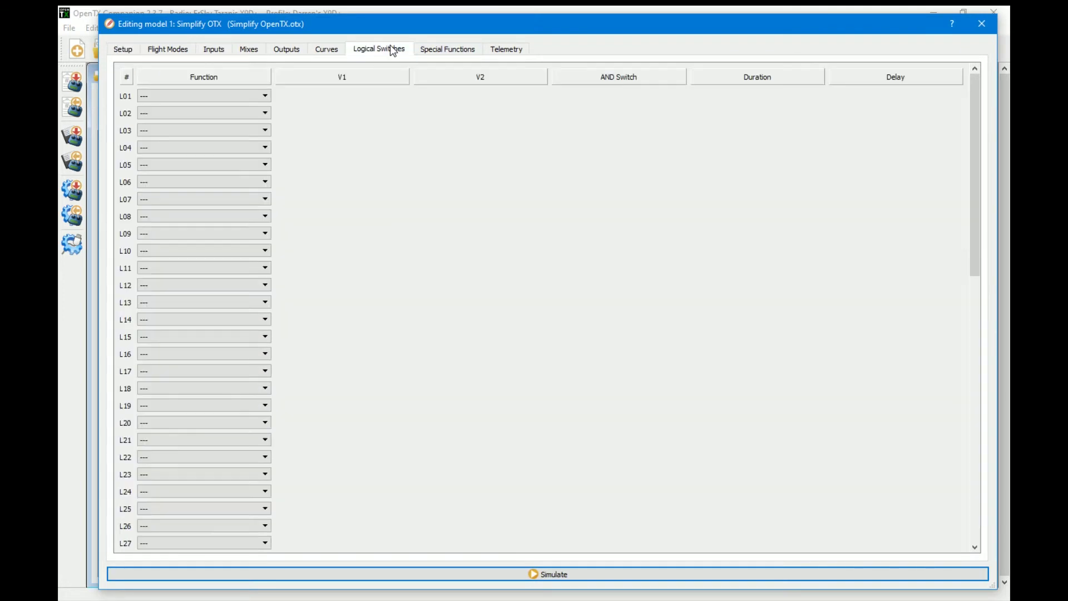
- Set logical switch L01 to the Edge function with SH↓ as its V1 source
click(235, 96)
drag(264, 123, 270, 134)
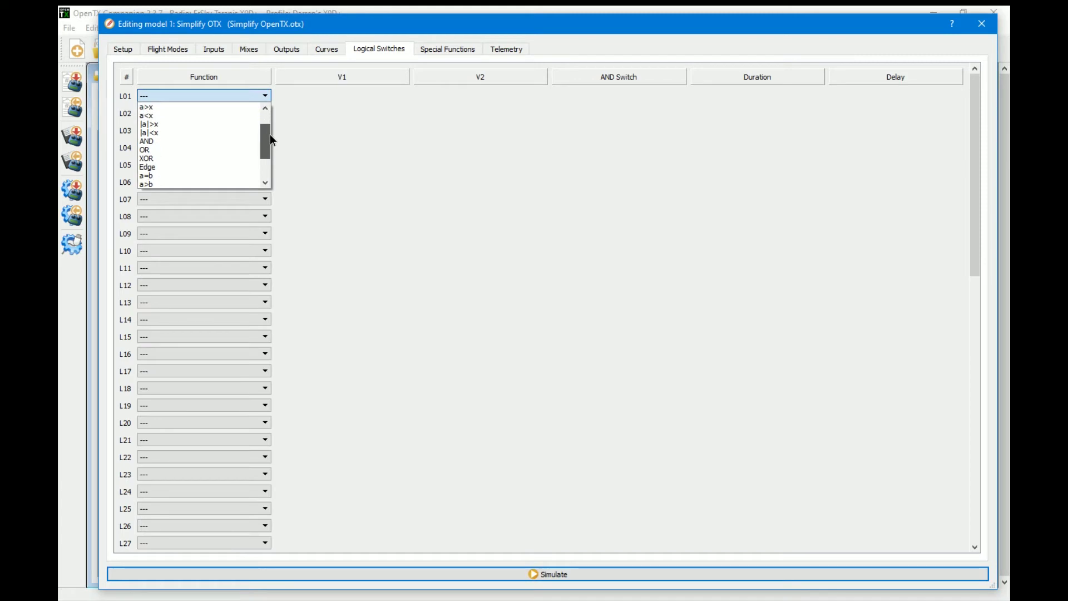
click(158, 168)
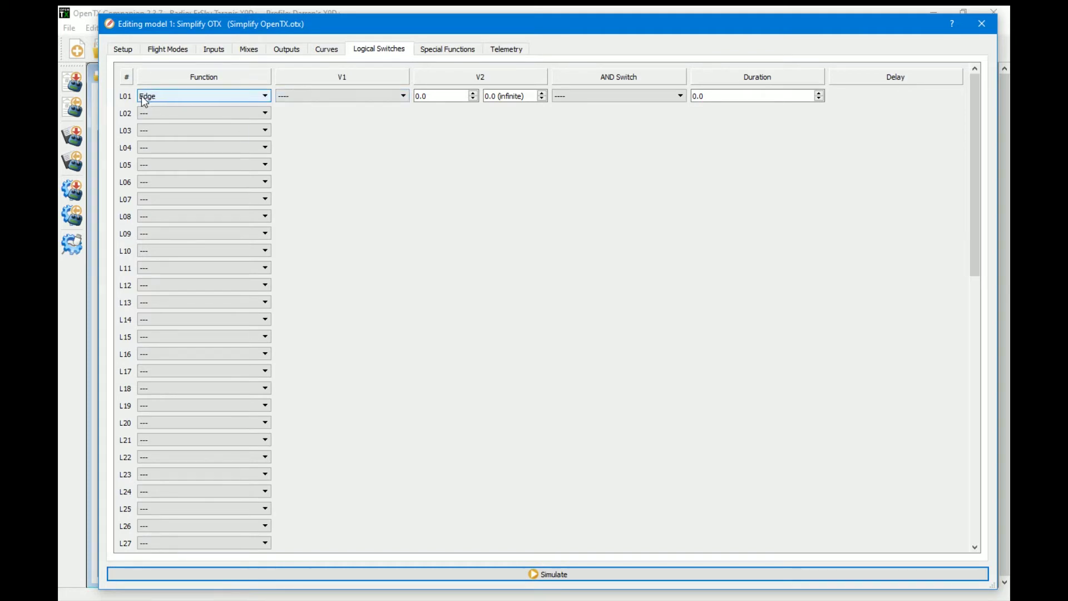
click(354, 98)
drag(405, 146, 406, 157)
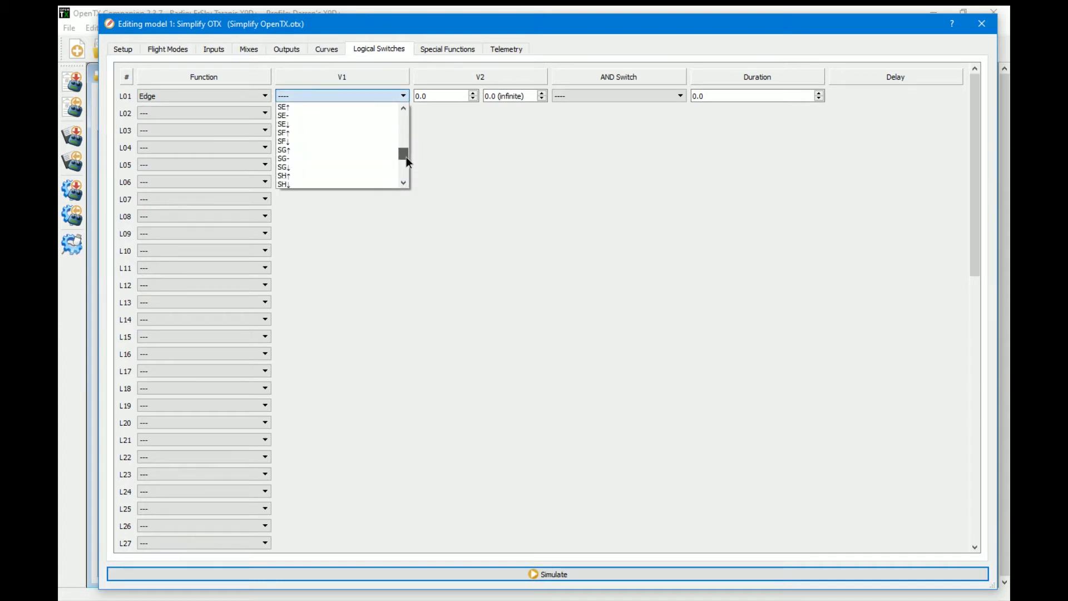
click(309, 183)
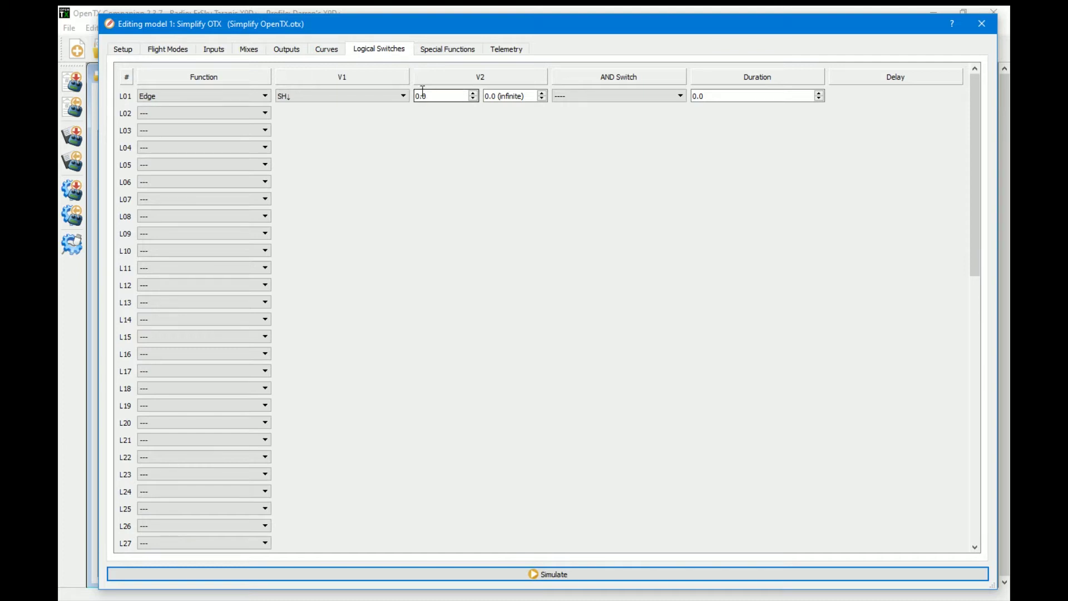
- Set the second V2 time of logical switch L01 to 2.0, the maximum hold time
double_click(489, 95)
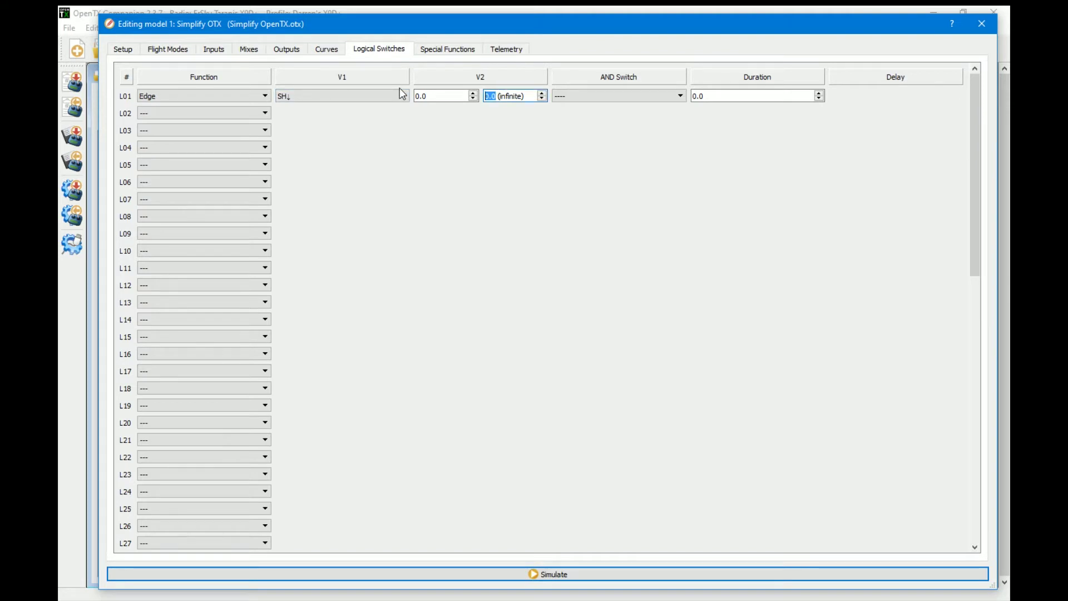
key(BackSpace)
text(2.0)
click(448, 184)
- Simulate the model, test L01 with short and long holds of switch SH, and close the simulator
click(580, 579)
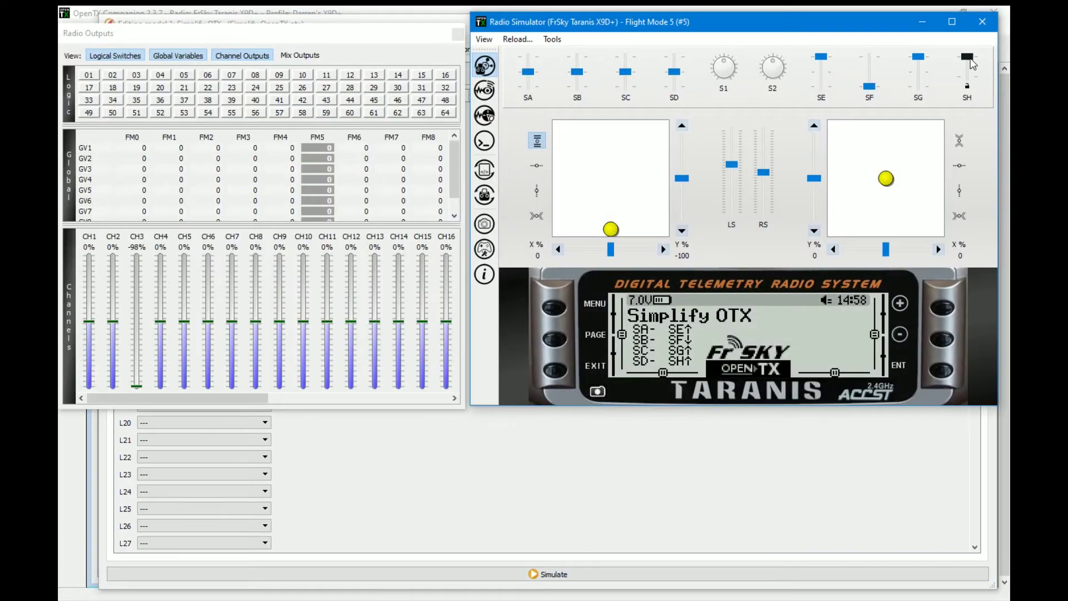
click(968, 86)
click(966, 84)
click(968, 75)
click(971, 57)
drag(968, 94, 968, 81)
click(982, 22)
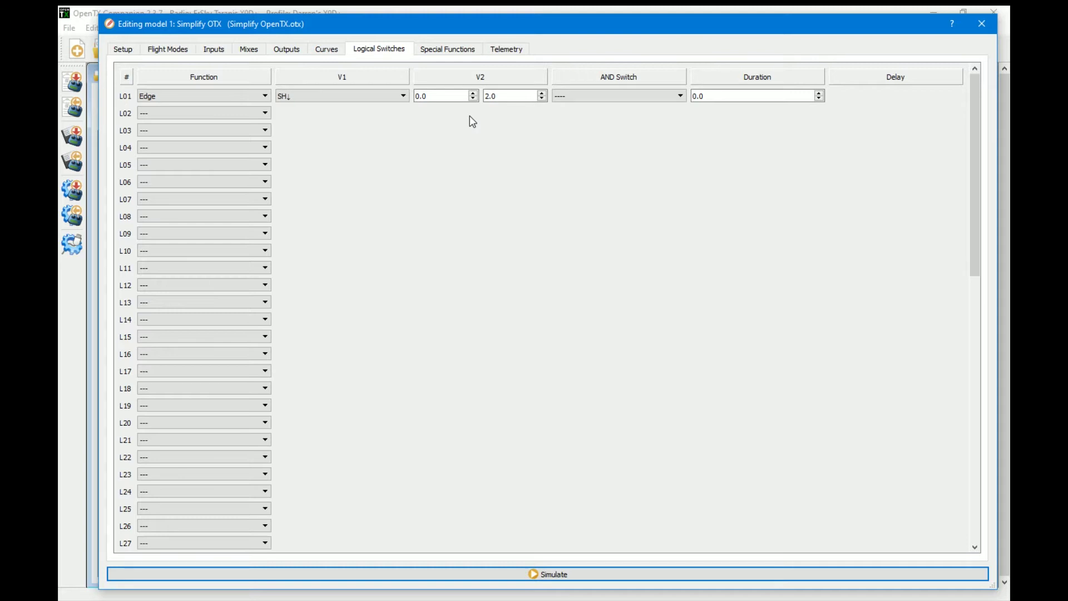
- Set logical switch L02 to the Edge function with SH↓ as its V1 source
click(253, 114)
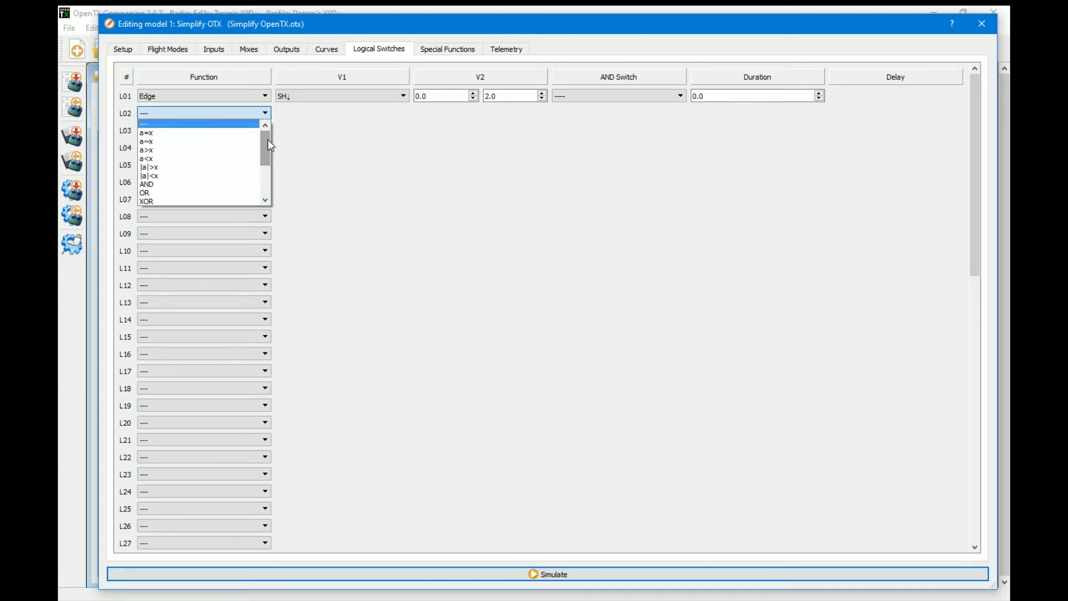
drag(268, 139, 267, 155)
click(209, 167)
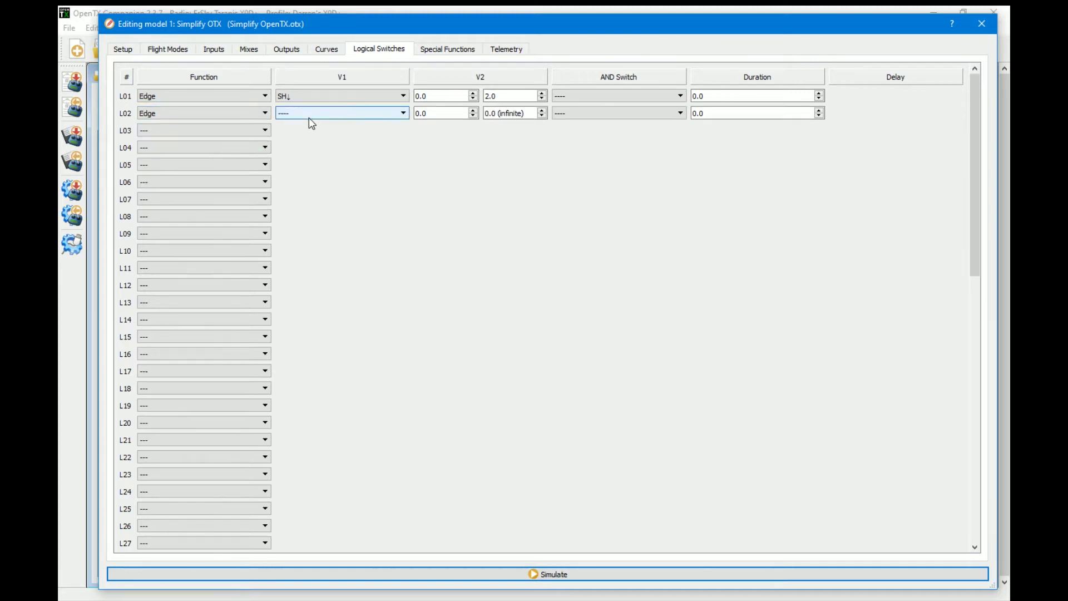
click(310, 115)
drag(403, 160, 406, 171)
click(325, 185)
- Set the V2 times of logical switch L02 to a 2.0 minimum and (instant)
drag(433, 113, 370, 109)
text(20)
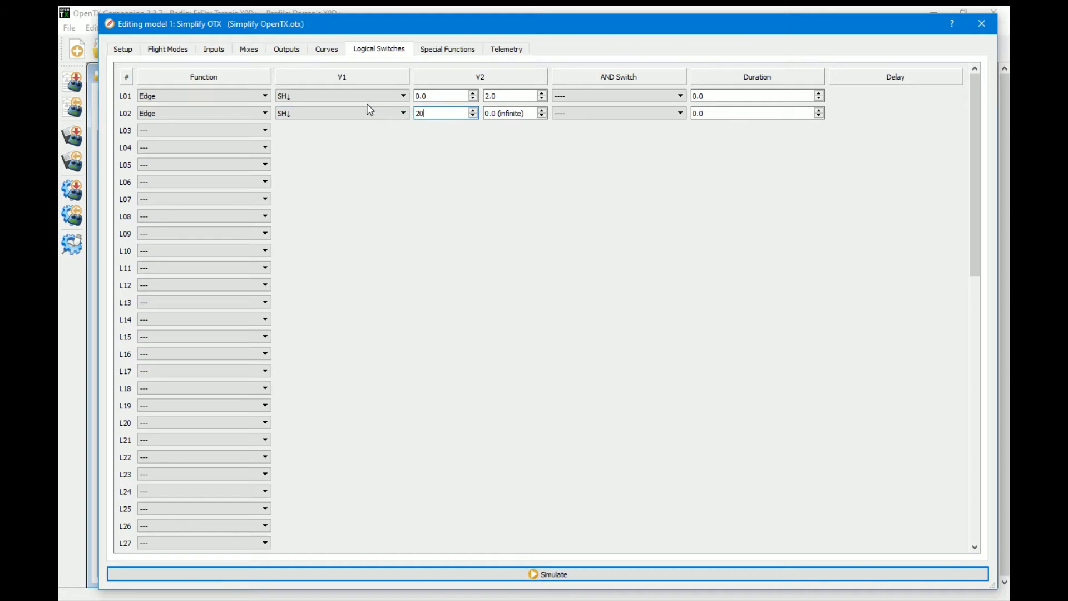
key(BackSpace)
text(.0)
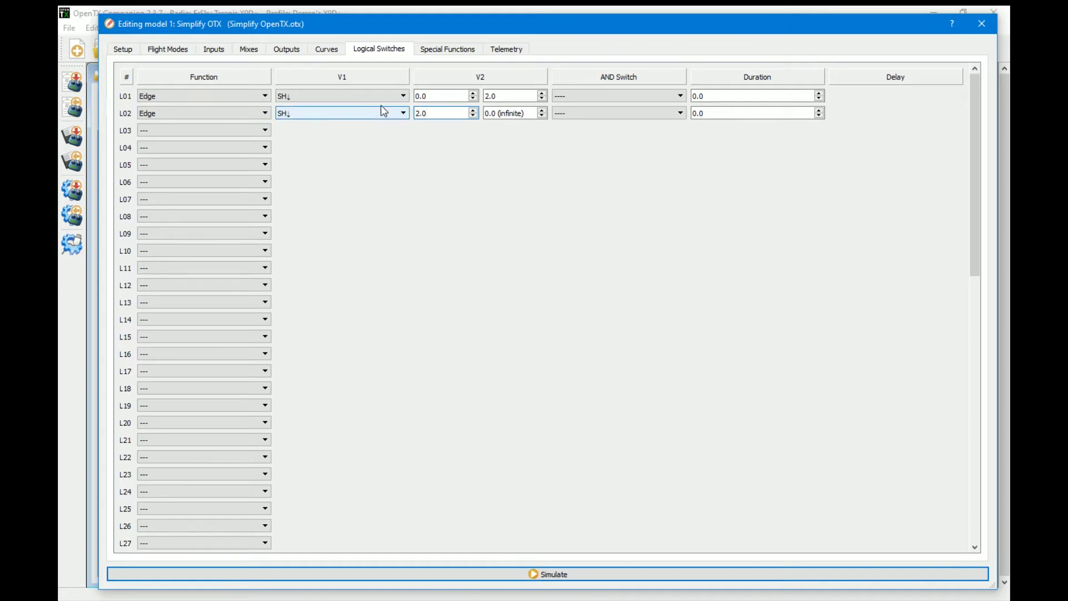
click(541, 115)
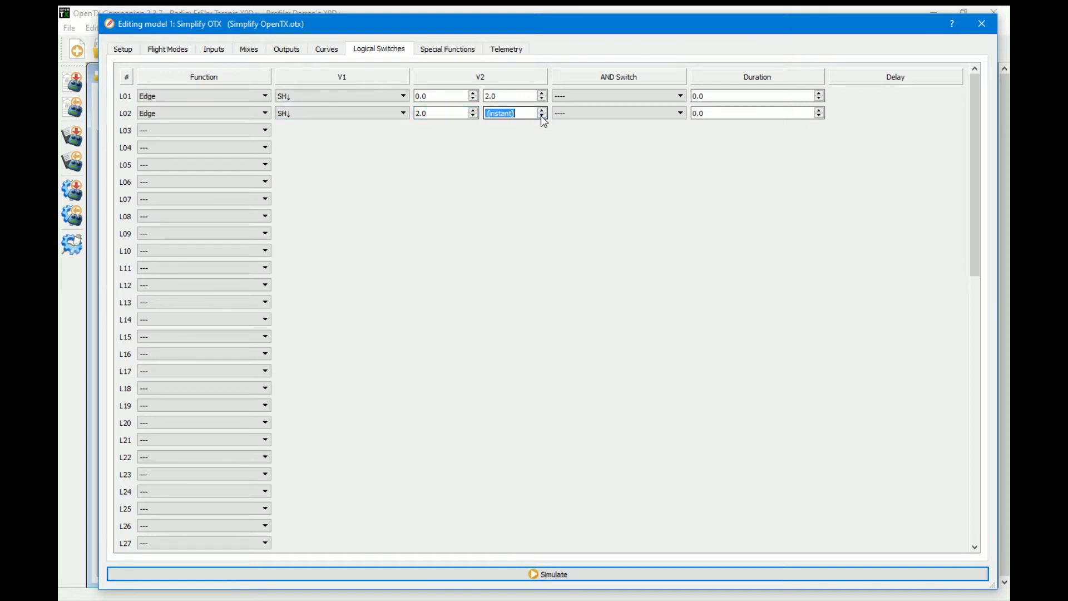
- Set logical switch L03 to the Edge function with SH↓ as its V1 source
click(259, 130)
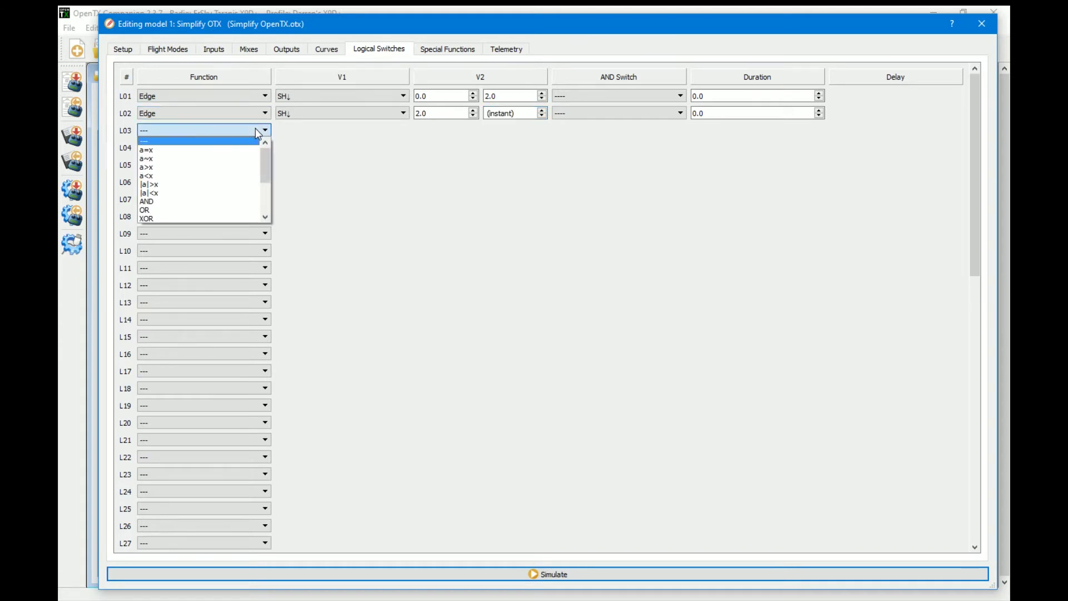
scroll(270, 184, down, 3)
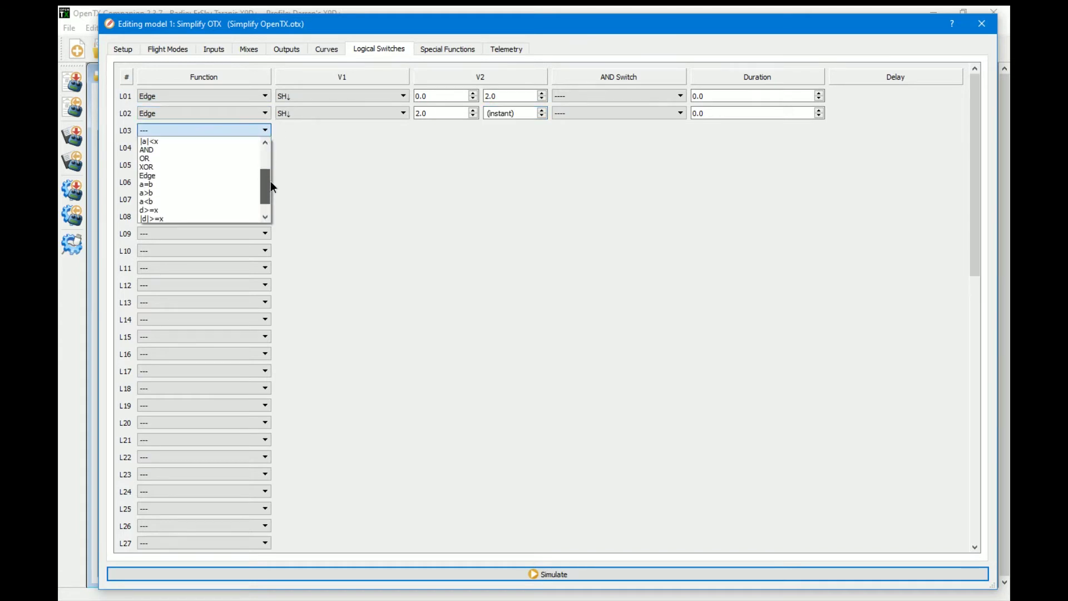
click(196, 179)
click(306, 132)
scroll(342, 181, up, 3)
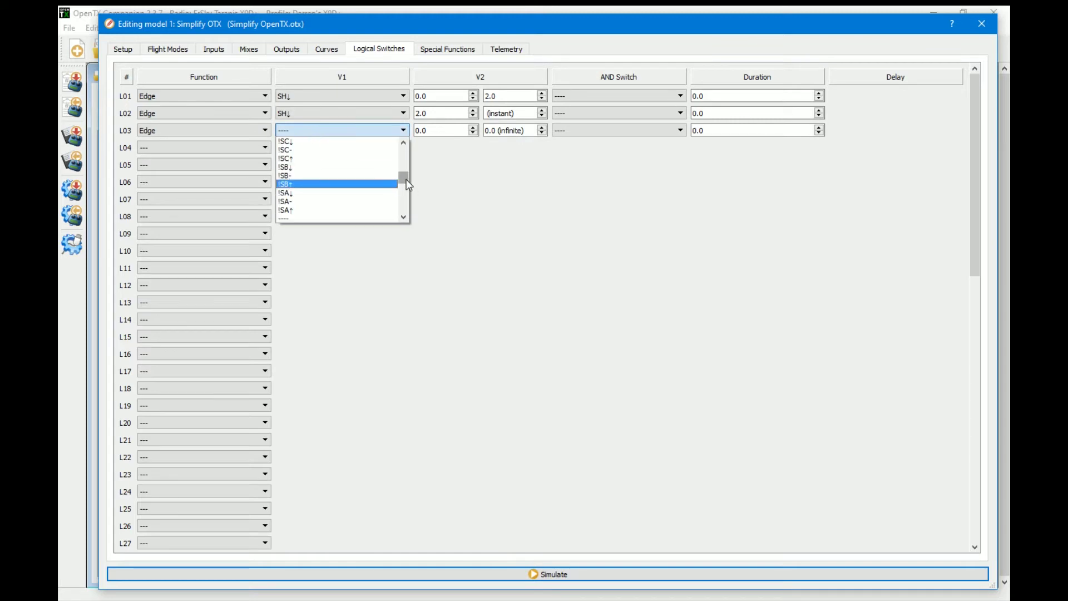
drag(405, 183, 406, 189)
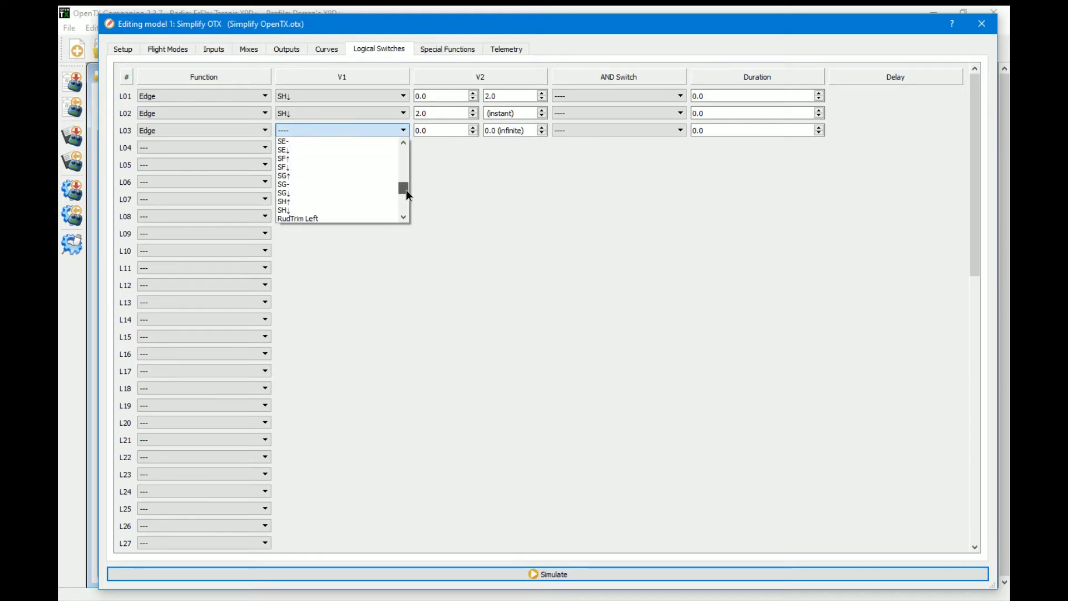
click(303, 206)
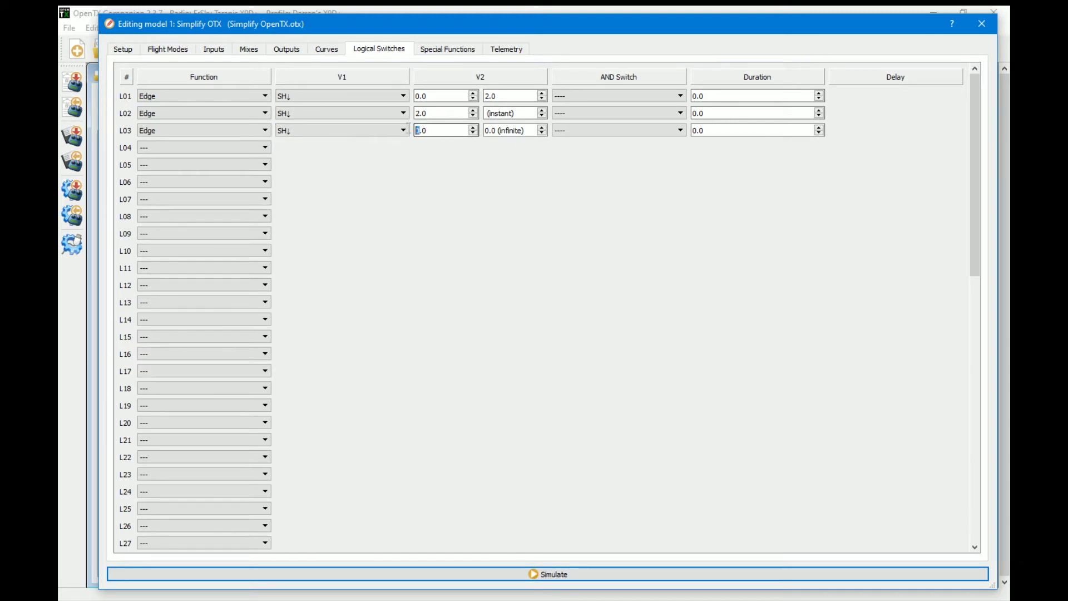
- Set the V2 times of logical switch L03 to a 2.0 minimum and a 4.0 maximum
double_click(417, 131)
text(2)
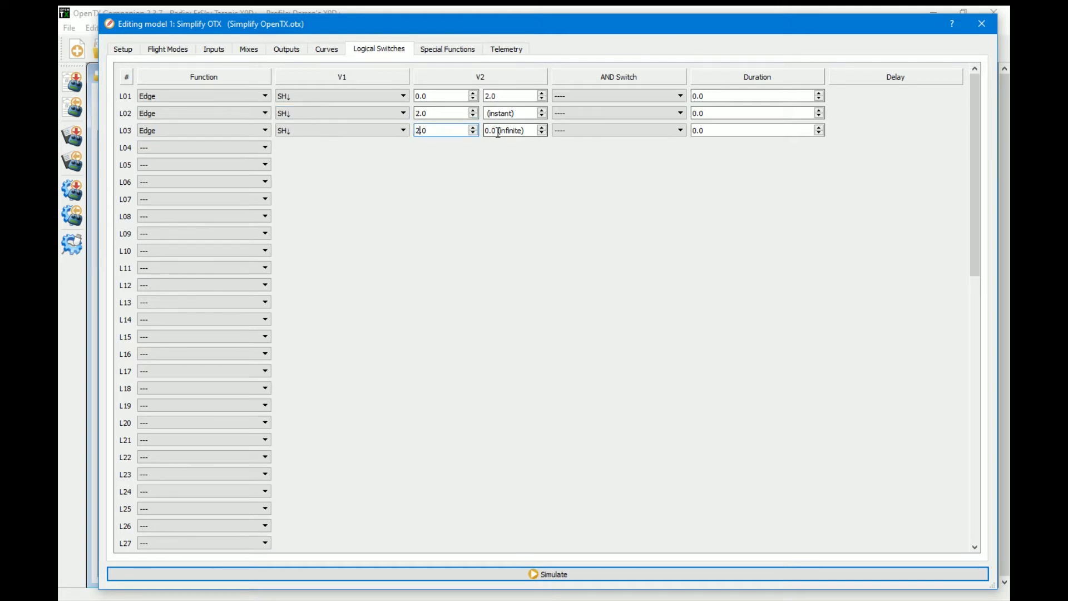
key(Tab)
text(4.0)
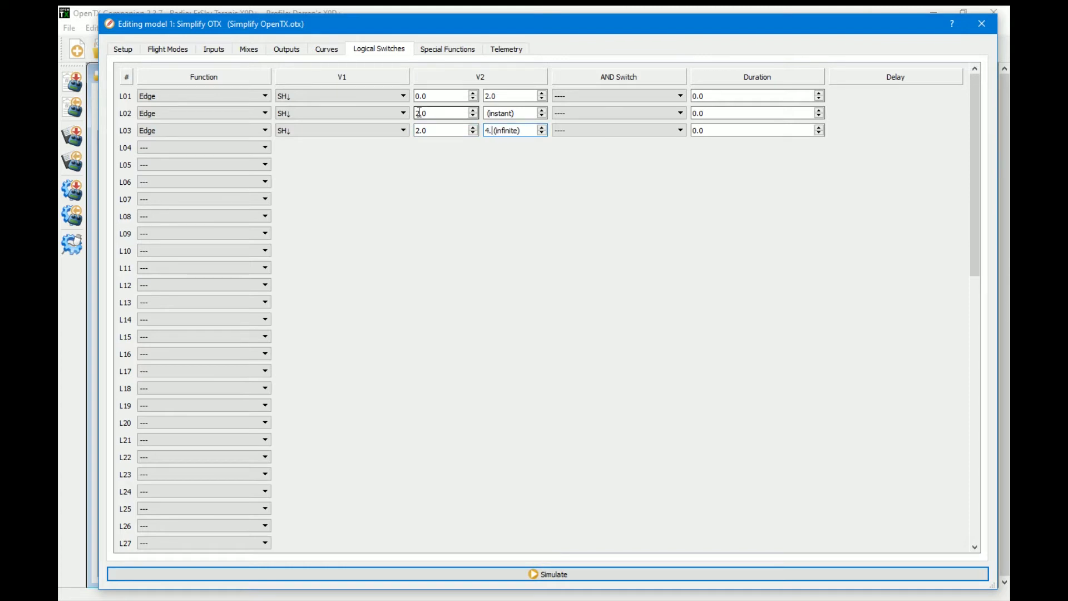
click(480, 201)
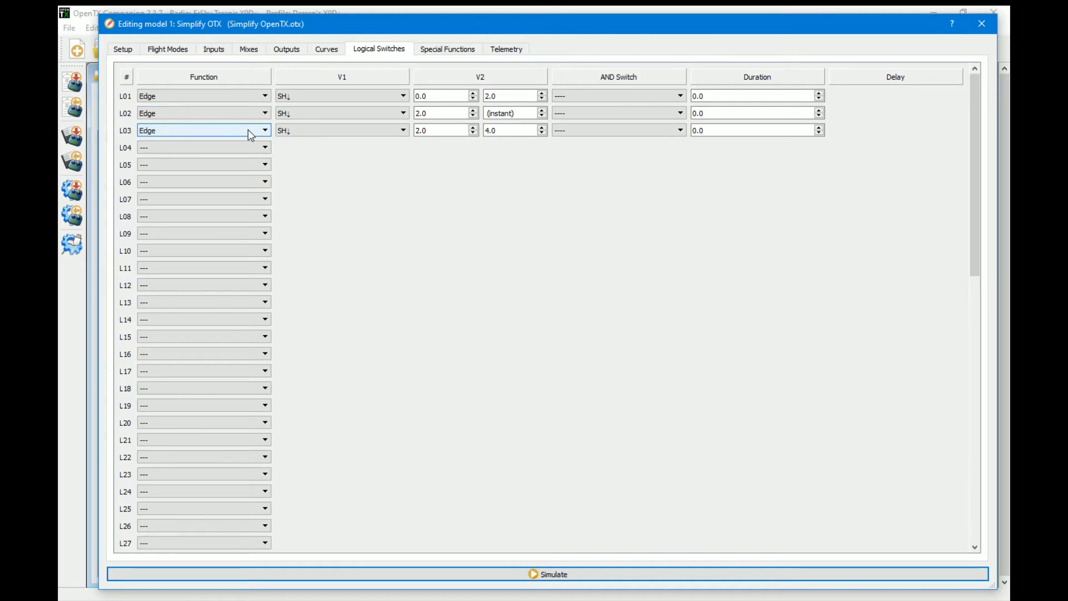
click(436, 127)
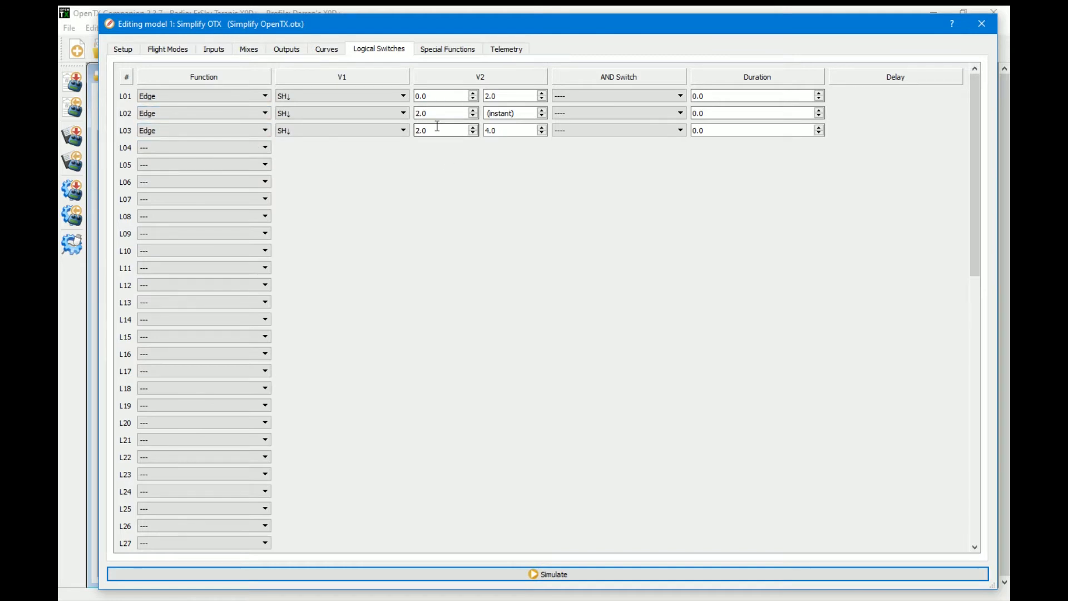
- Configure special function SF1 to be triggered by L01 and reset Timer1, and enable it
click(445, 52)
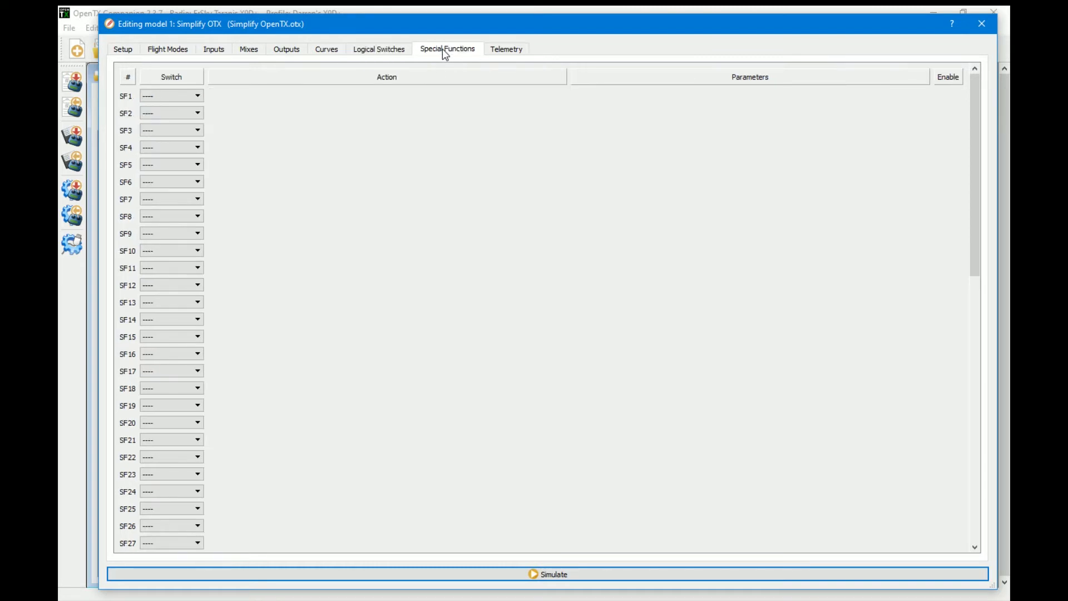
click(197, 97)
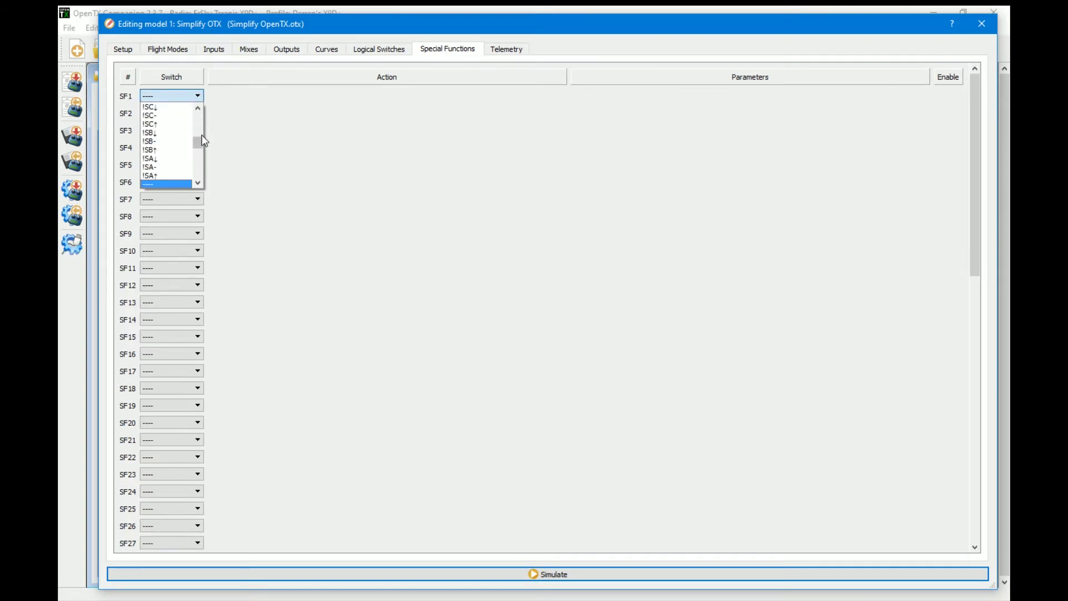
drag(201, 139, 207, 156)
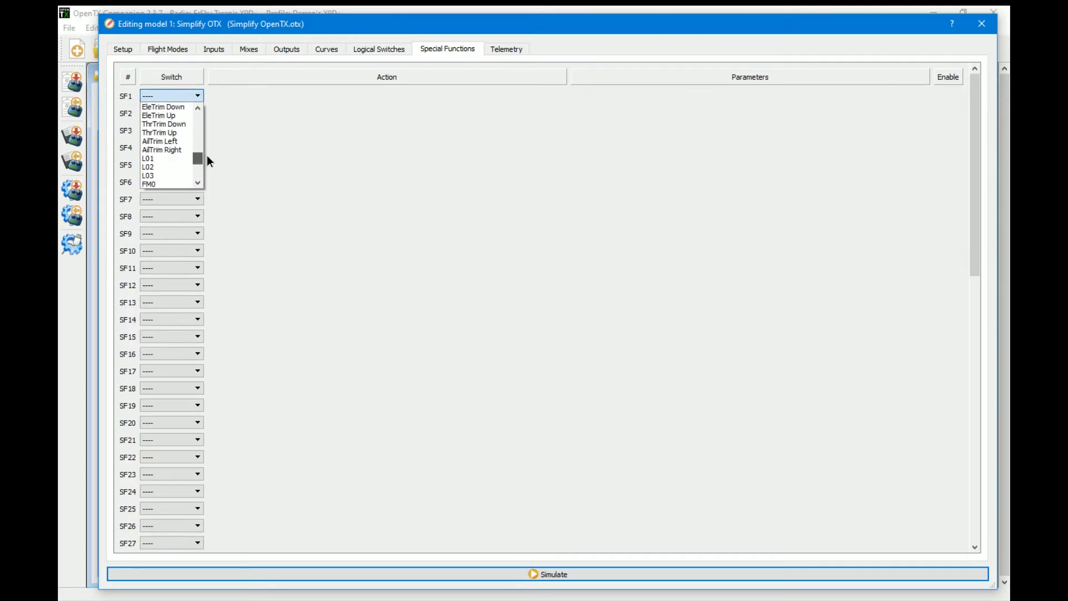
click(179, 158)
click(263, 98)
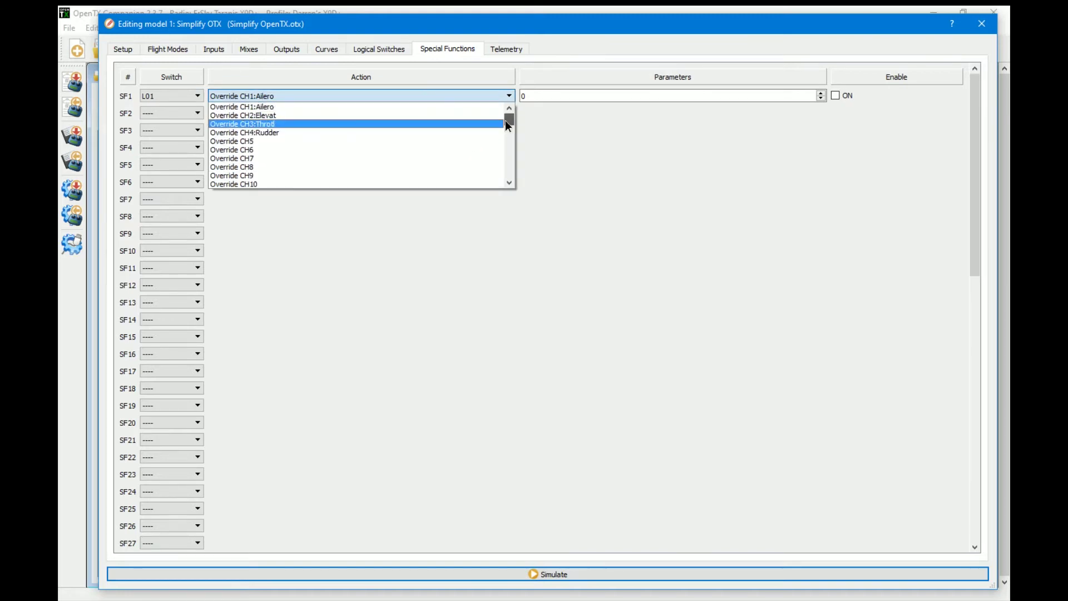
drag(506, 122, 509, 156)
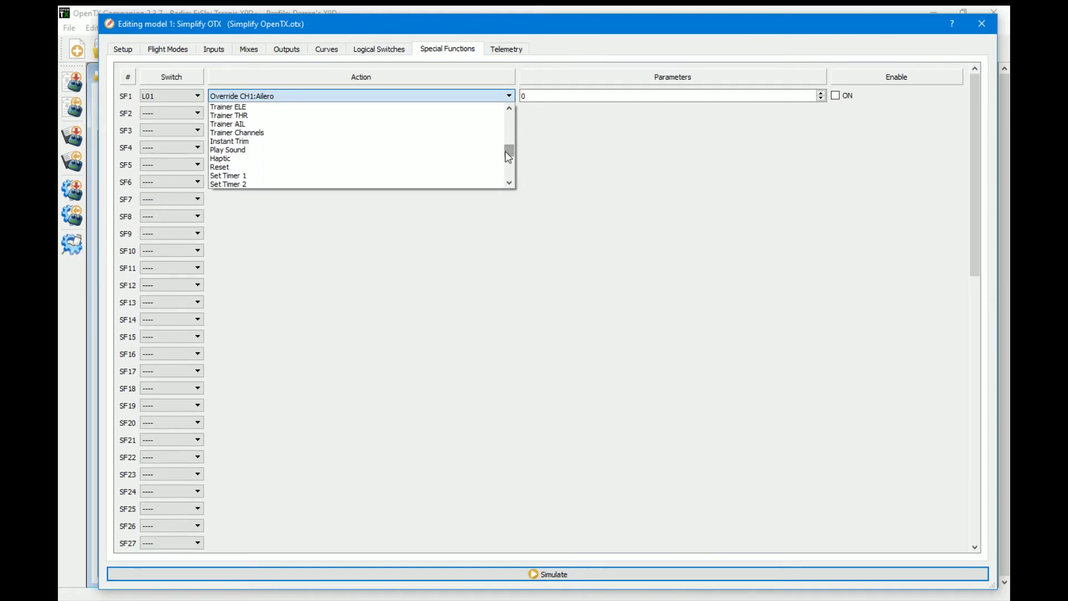
click(261, 167)
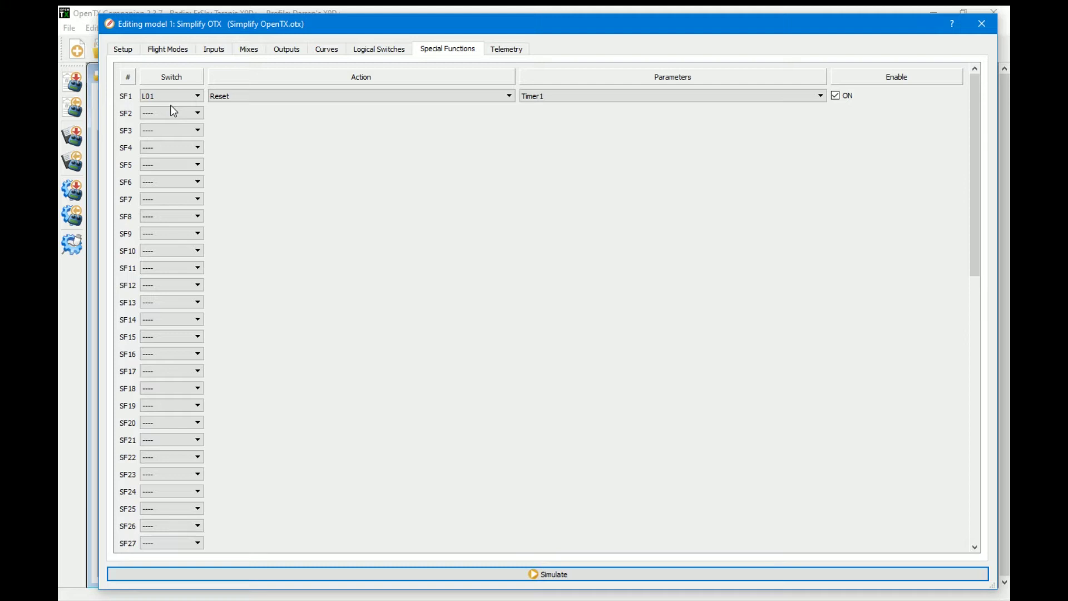
- Assign L02 as the trigger switch of special function SF2 and review L02's edge settings among the logical switches
click(178, 113)
scroll(189, 151, down, 5)
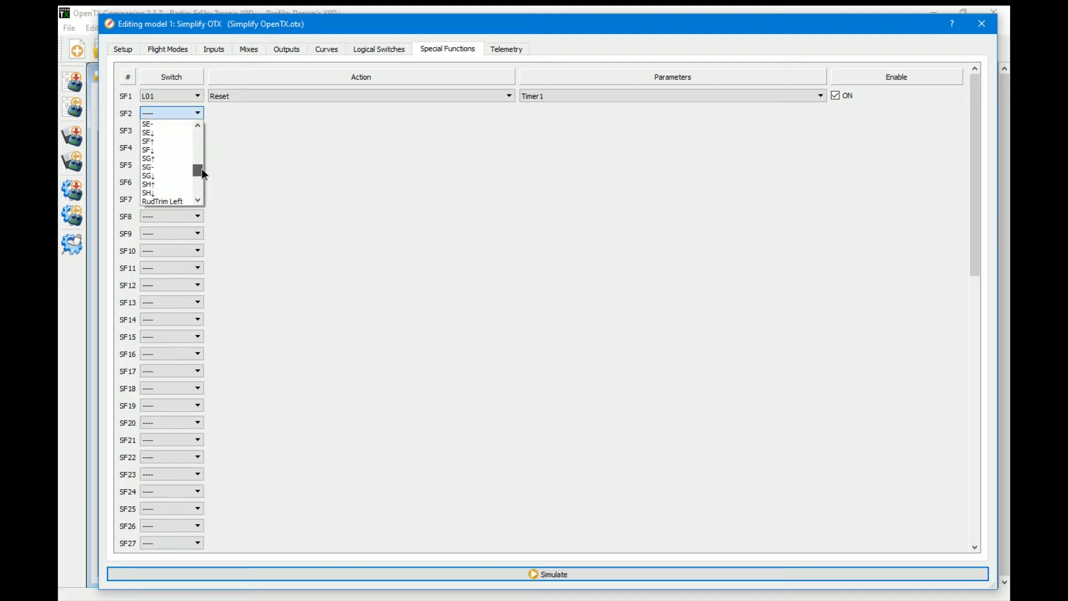
drag(202, 168, 202, 177)
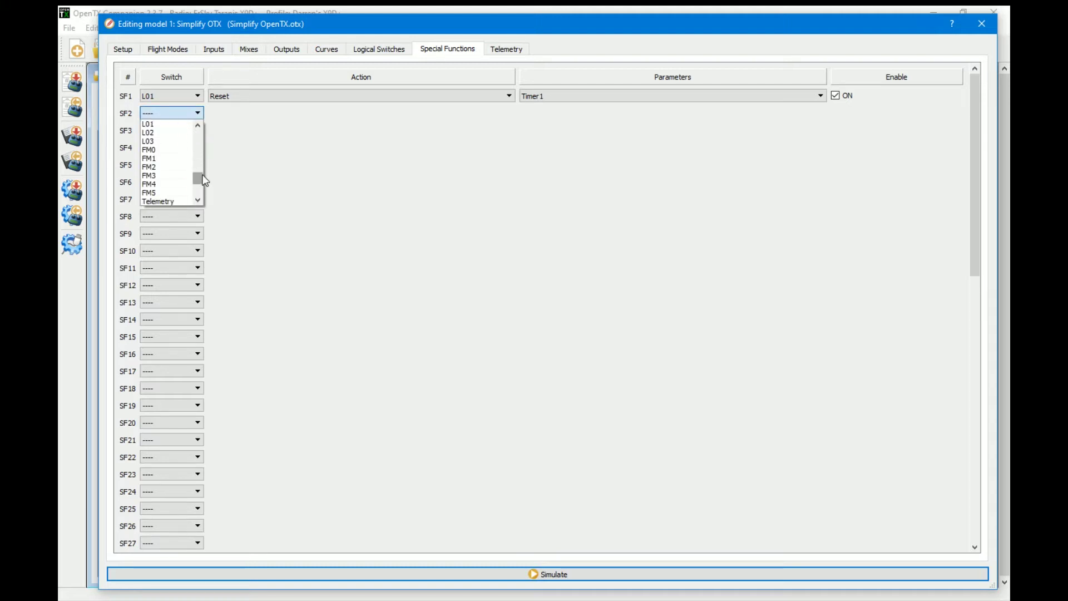
click(166, 132)
click(396, 49)
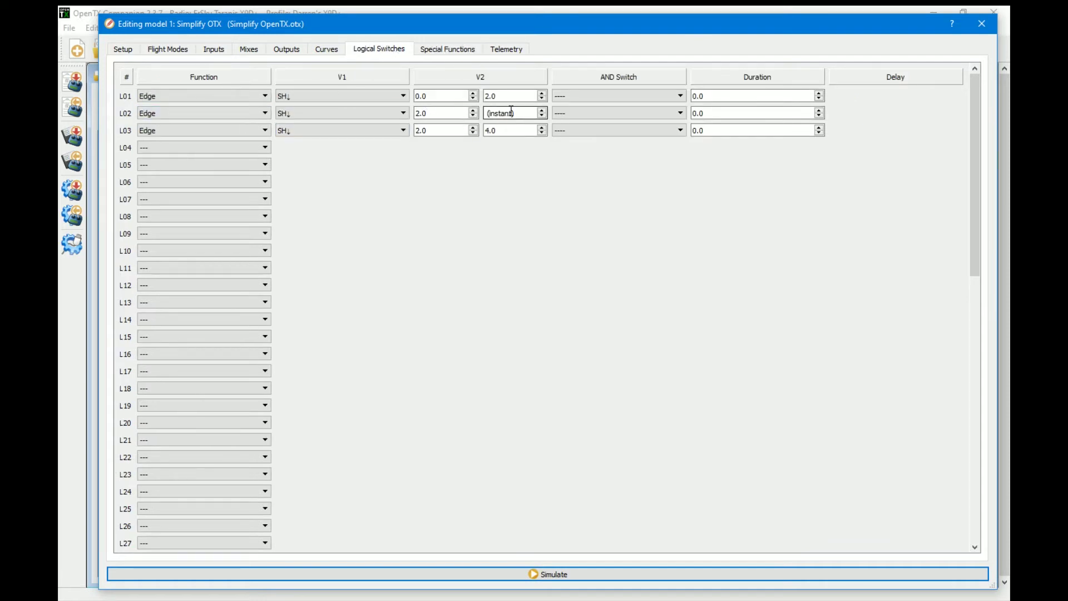
click(462, 50)
- Set special function SF2 to the Play Sound action with Beep 1 as its sound
click(286, 113)
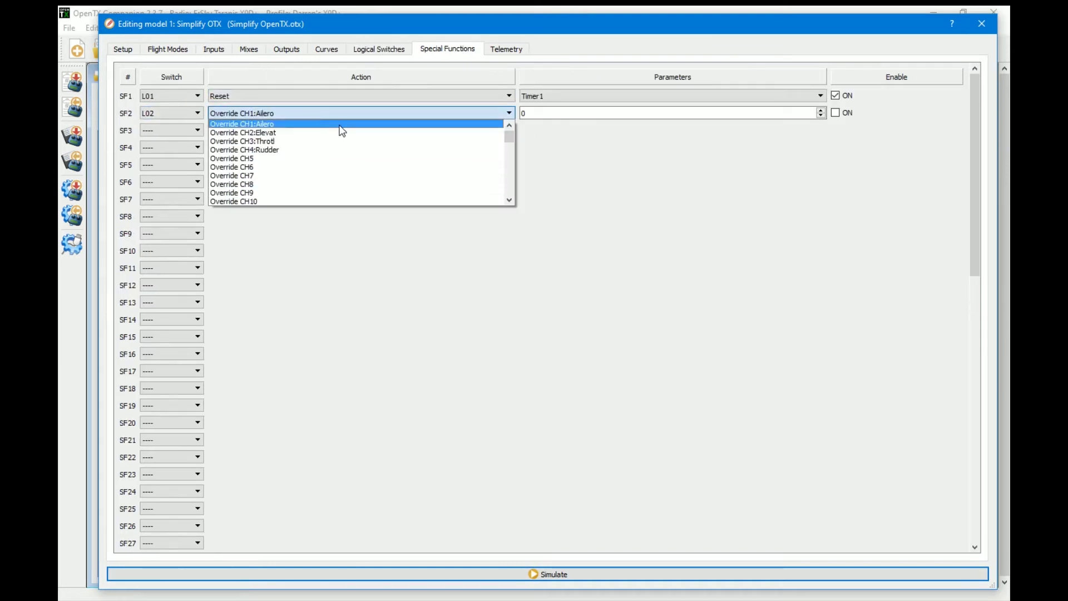
drag(511, 144, 515, 166)
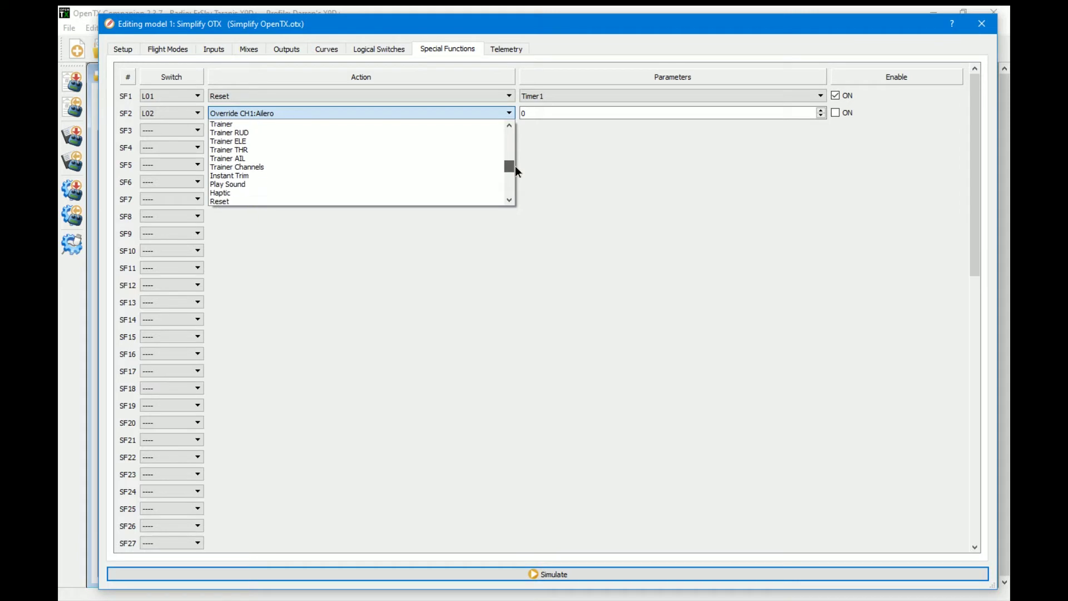
click(275, 184)
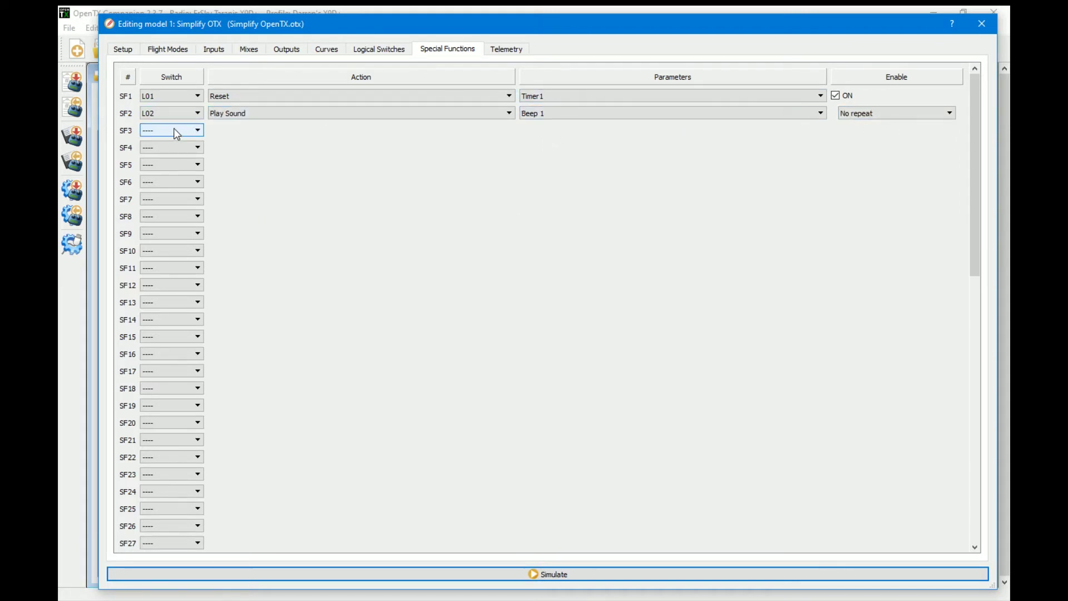
click(596, 117)
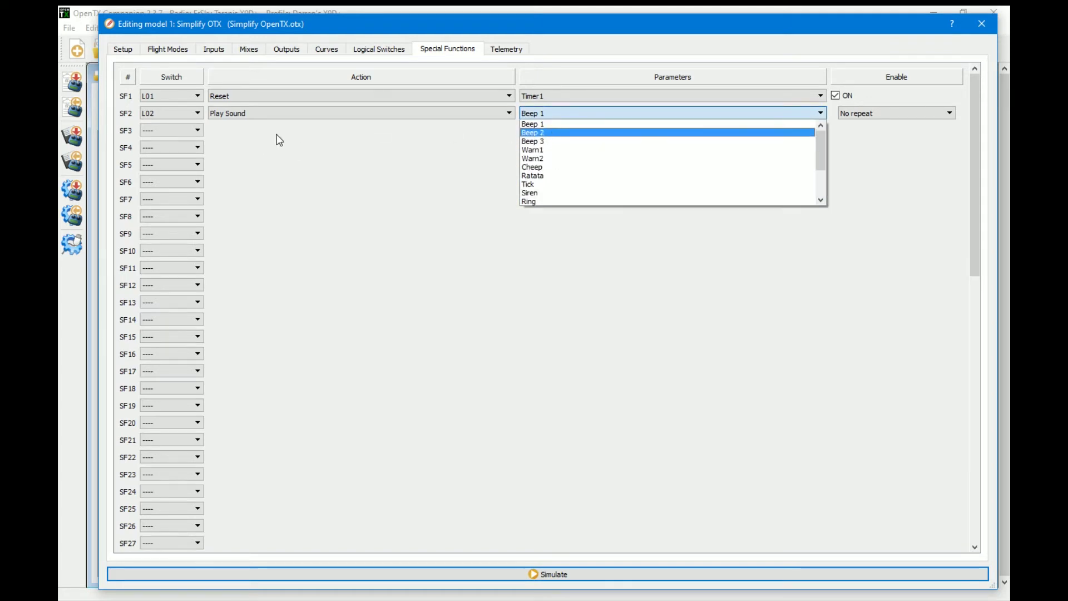
click(425, 134)
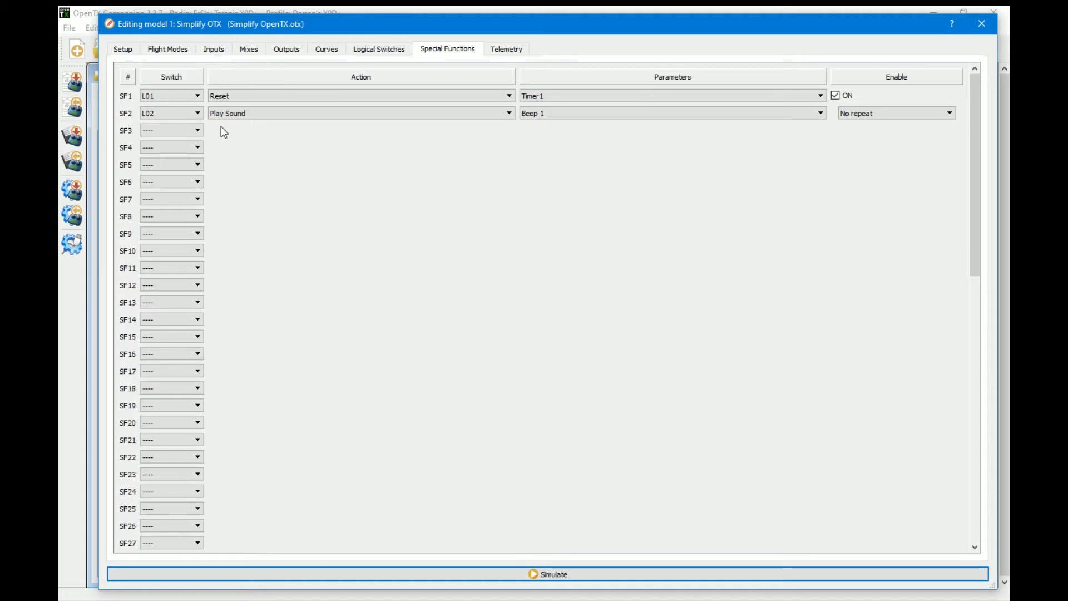
- Assign L03 as the trigger switch of special function SF3 and review L03's edge settings among the logical switches
click(163, 132)
drag(201, 177, 201, 191)
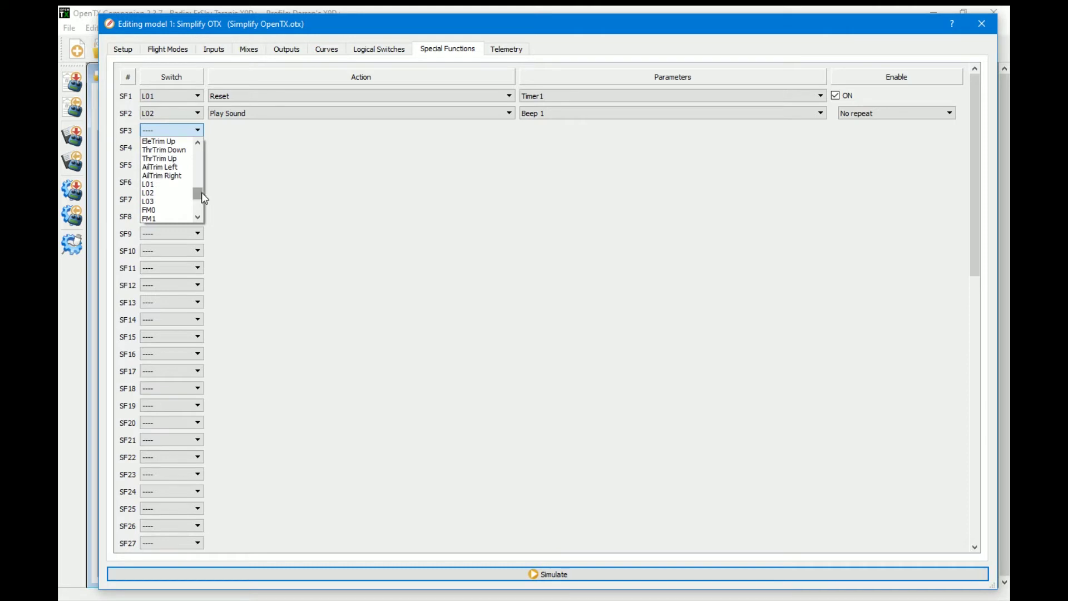
click(165, 199)
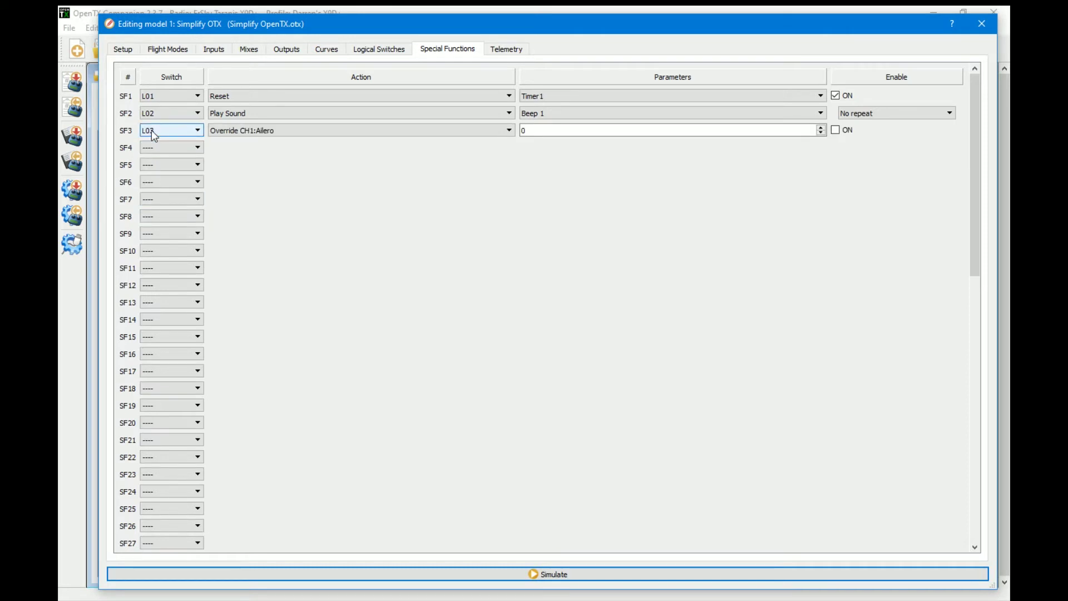
click(377, 49)
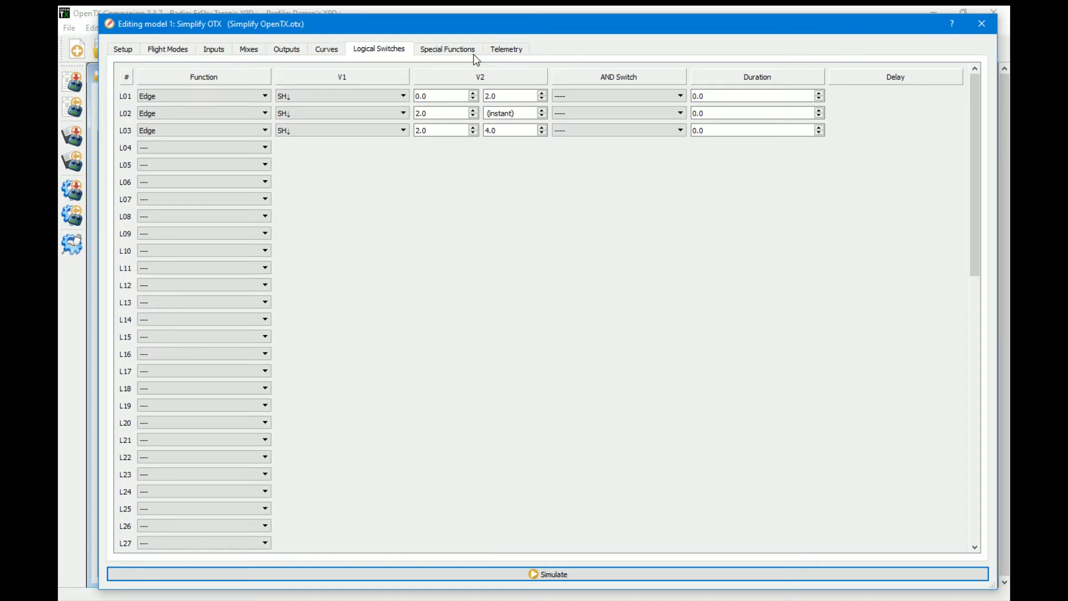
click(434, 51)
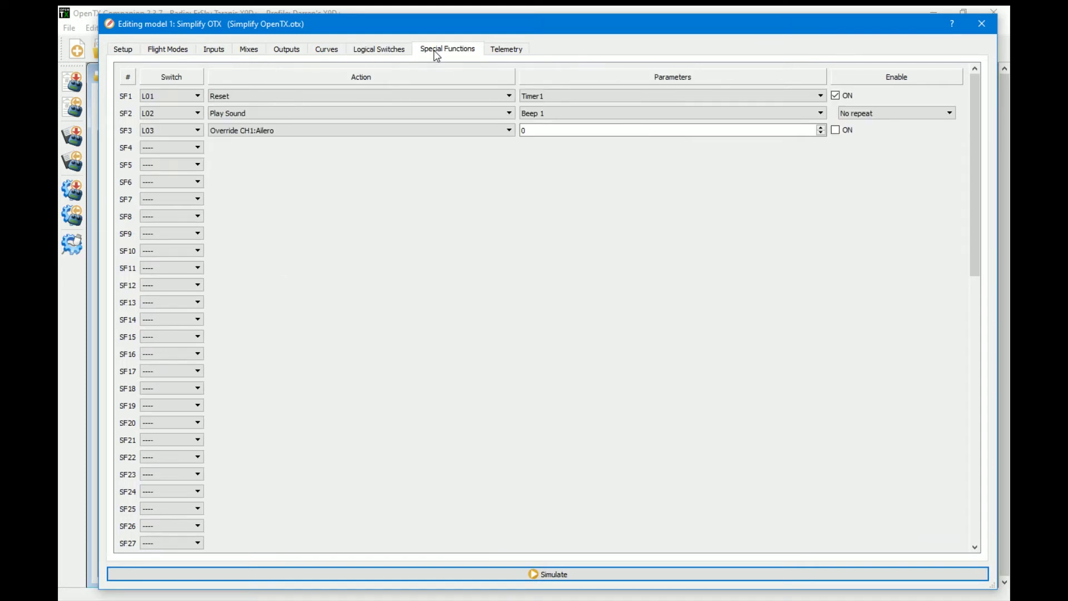
- Keep Override CH1:Ailero as SF3's action, set its value to 100 and enable it
click(270, 132)
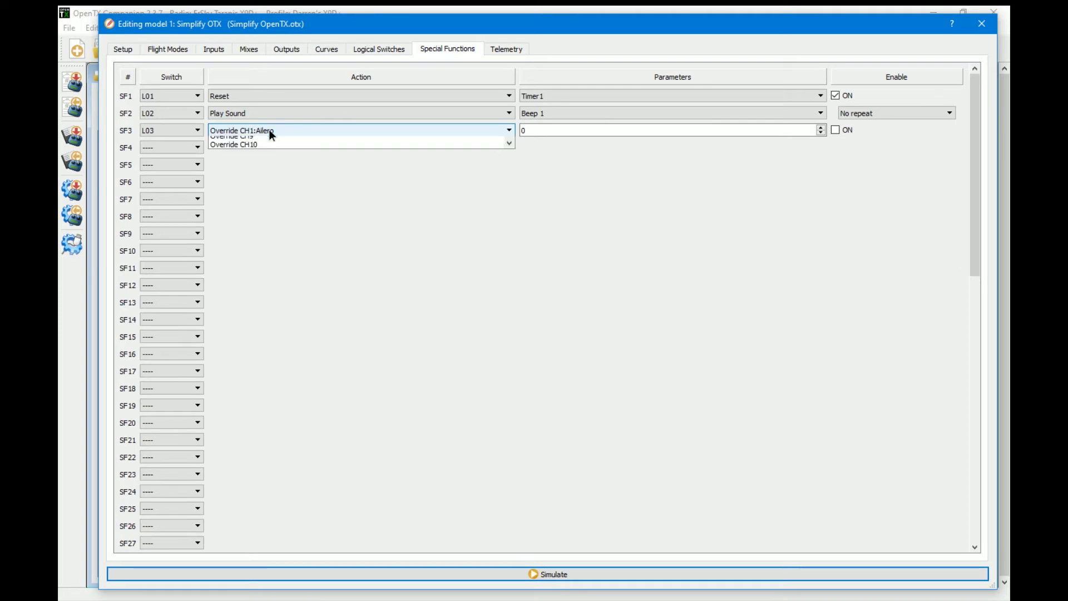
click(281, 141)
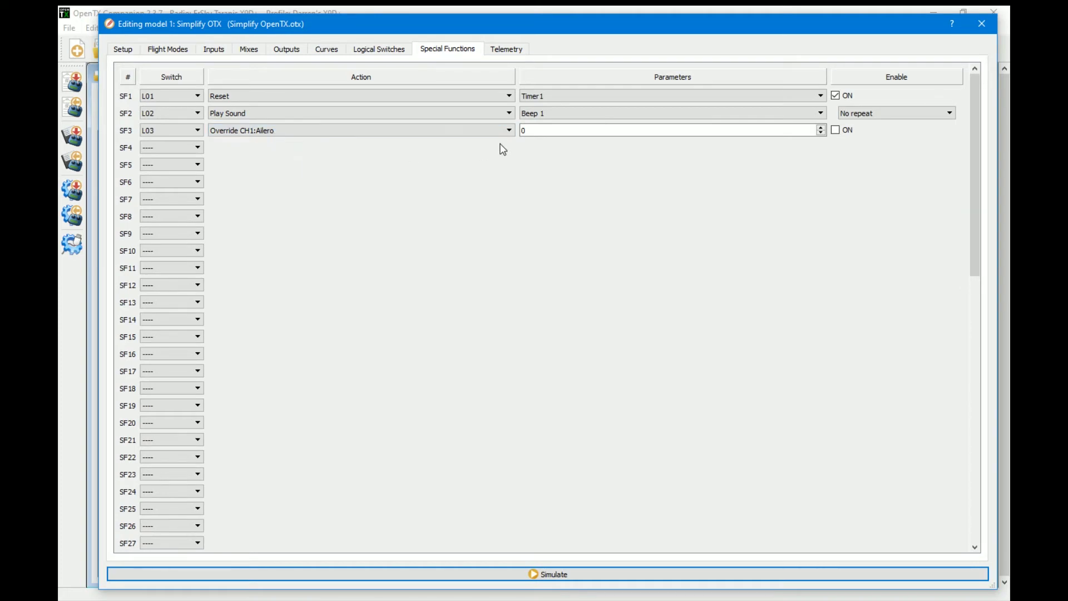
key(Tab)
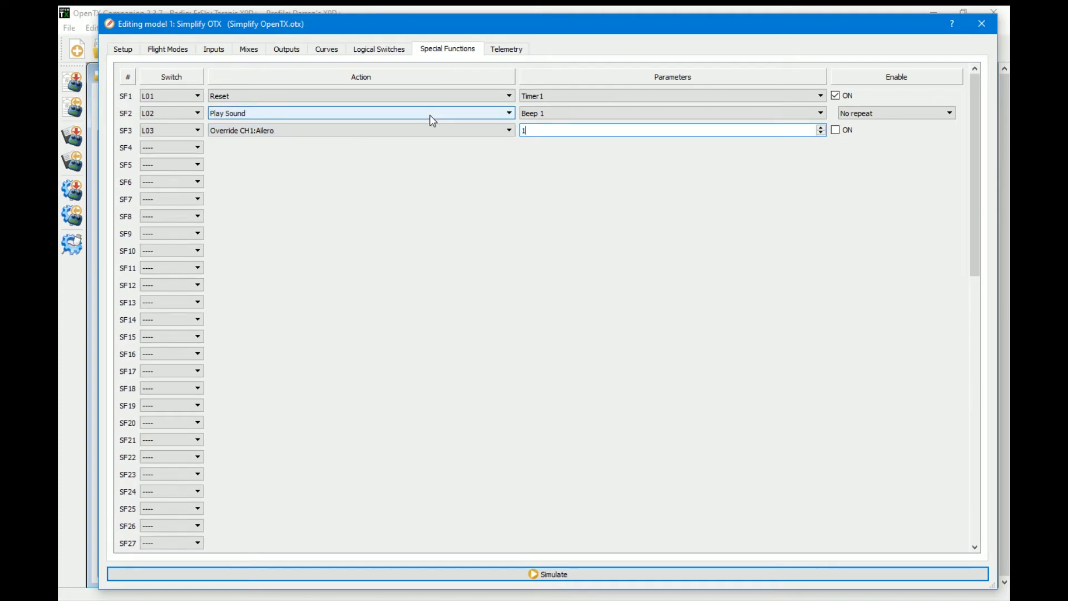
click(835, 130)
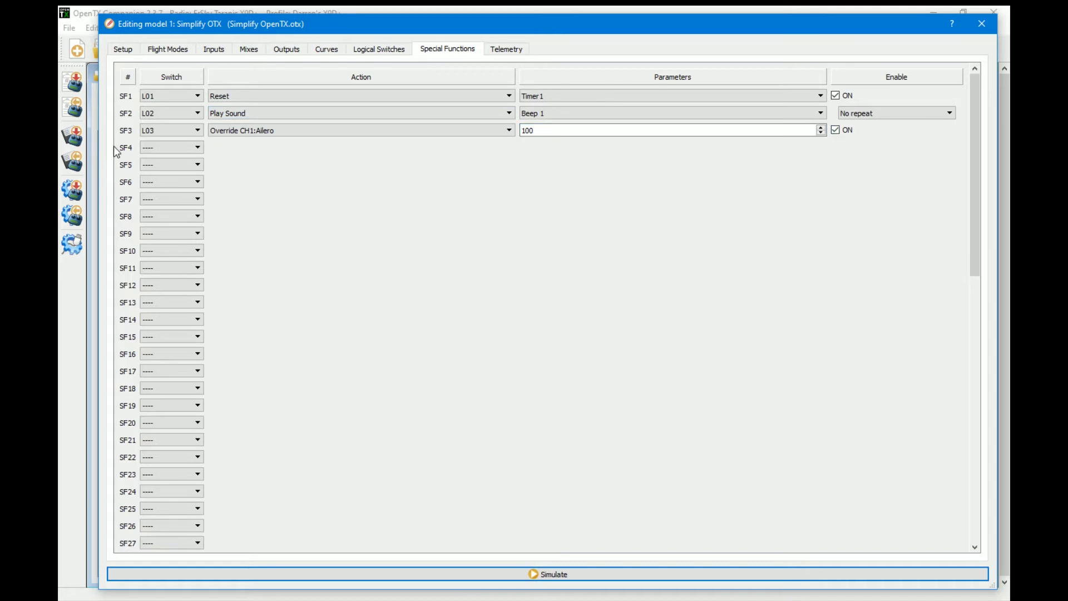
- Configure special function SF4 to be triggered by L03 and override CH2:Elevat with 100, and enable it
click(166, 147)
mouse_move(199, 194)
mouse_down()
mouse_move(201, 216)
mouse_move(188, 202)
mouse_up()
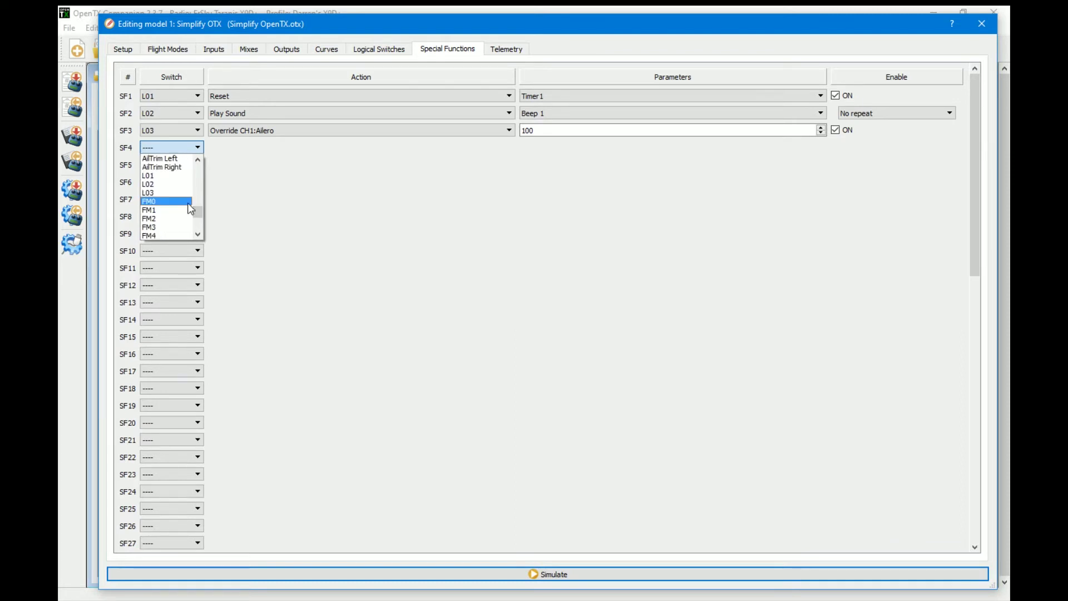
click(173, 193)
click(256, 147)
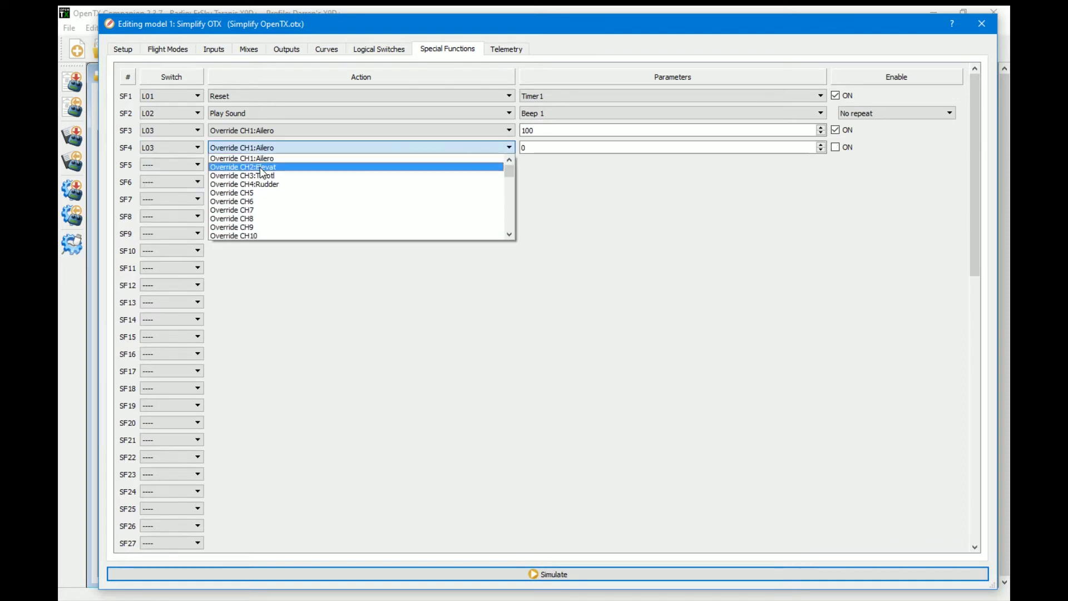
click(260, 166)
key(Tab)
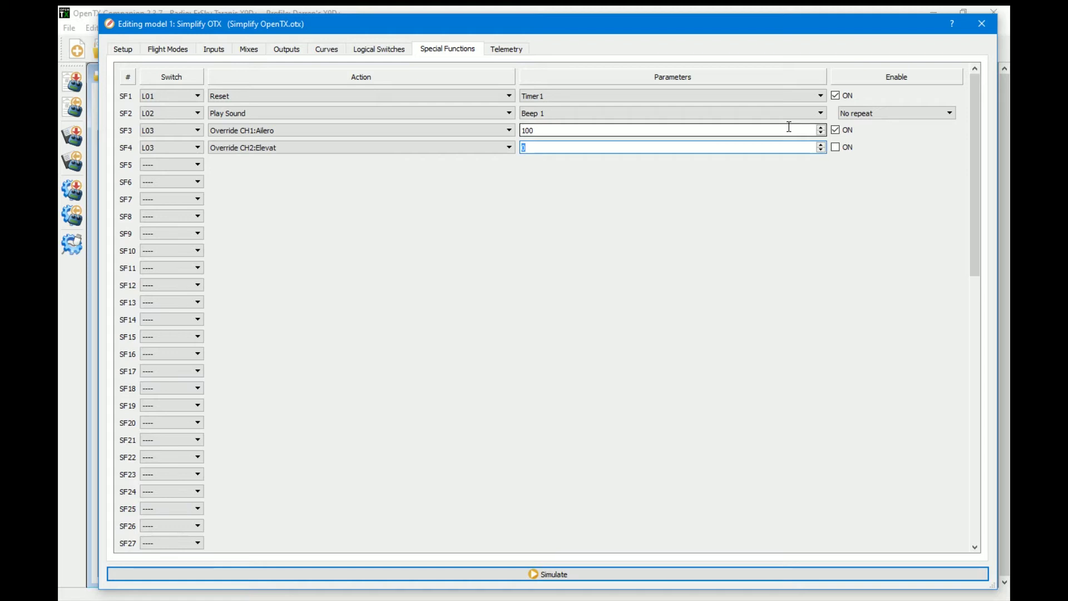
click(836, 147)
- Configure special function SF5 to be triggered by L03 and override CH3:Throtl with -100, and enable it
click(179, 167)
drag(201, 183, 191, 232)
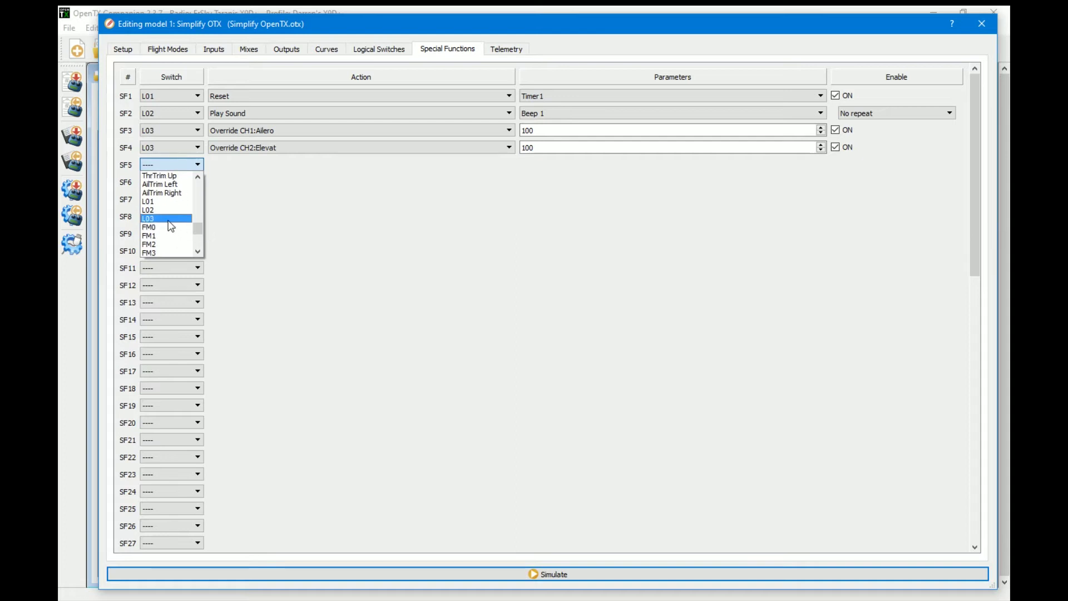
click(170, 222)
click(289, 164)
click(268, 193)
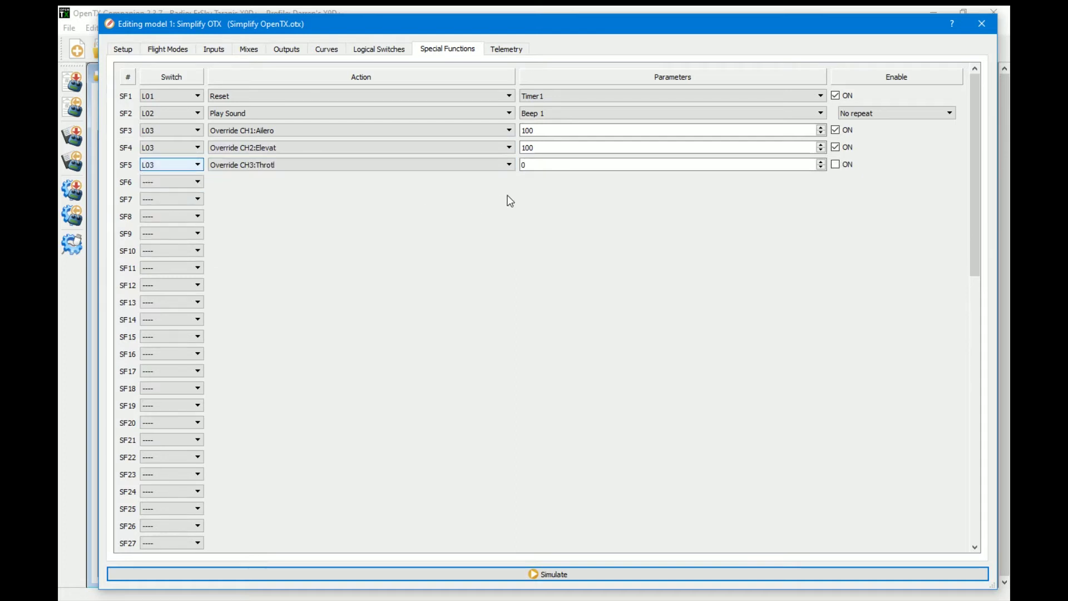
key(Tab)
text(-10)
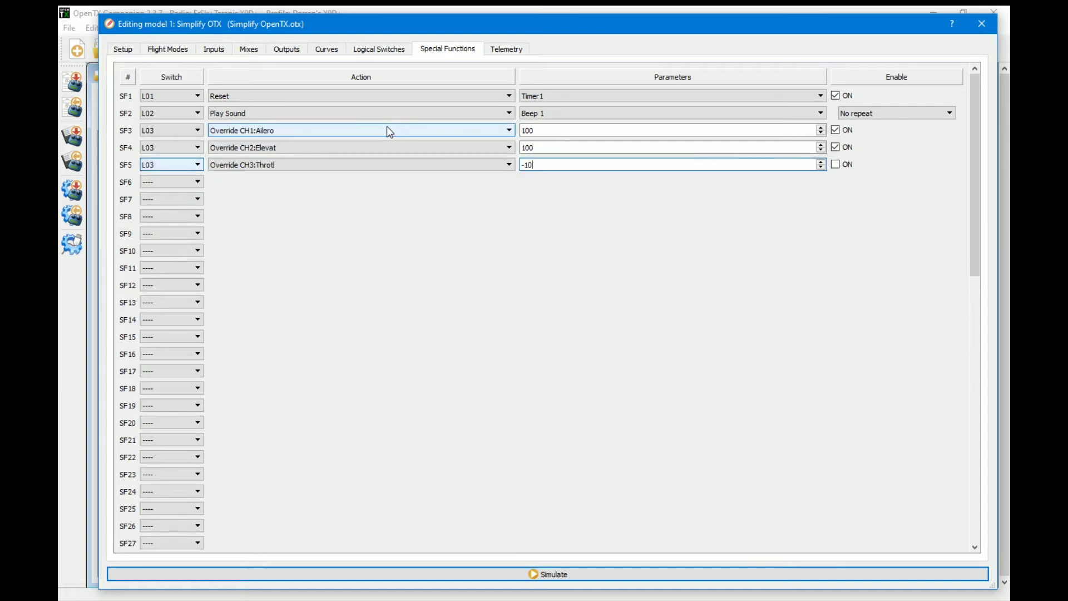
text(0)
click(836, 165)
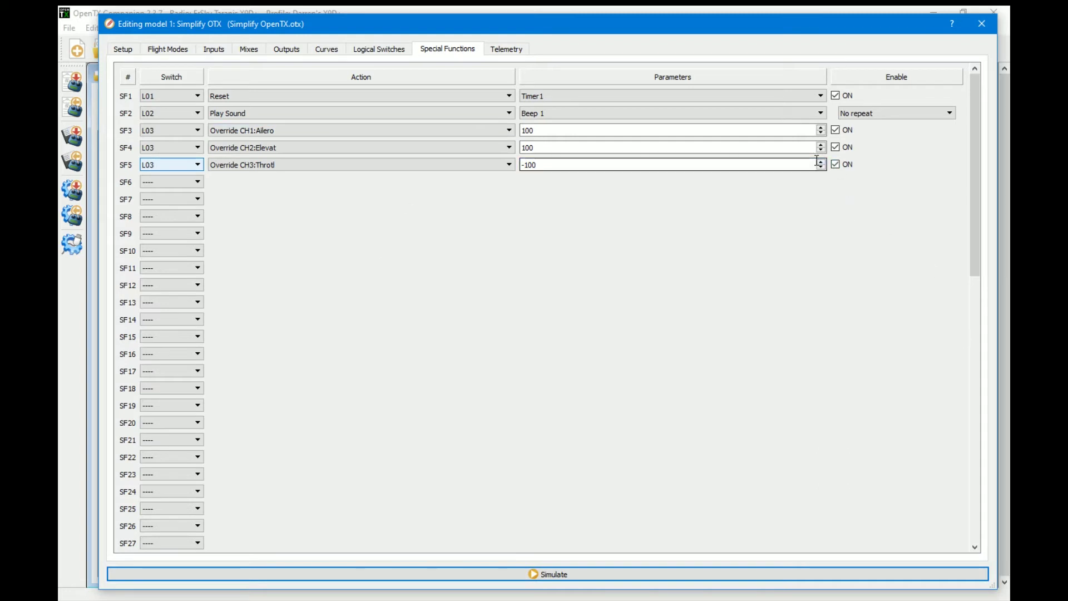
- Configure special function SF6 to be triggered by L03 and override CH4:Rudder with 0, and enable it
click(192, 182)
drag(200, 228, 205, 242)
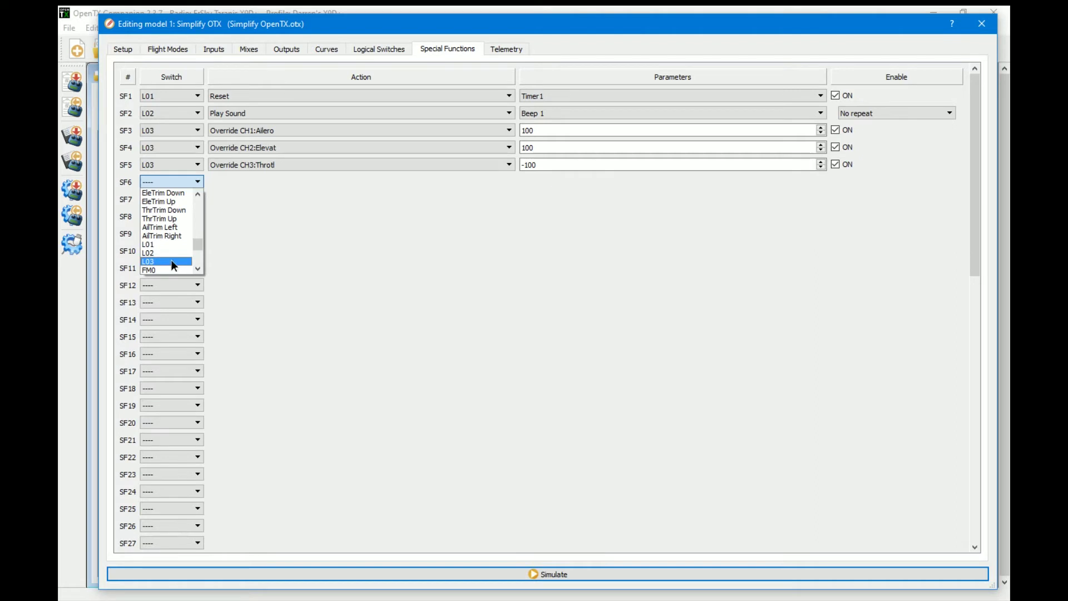
click(171, 261)
click(302, 183)
click(297, 224)
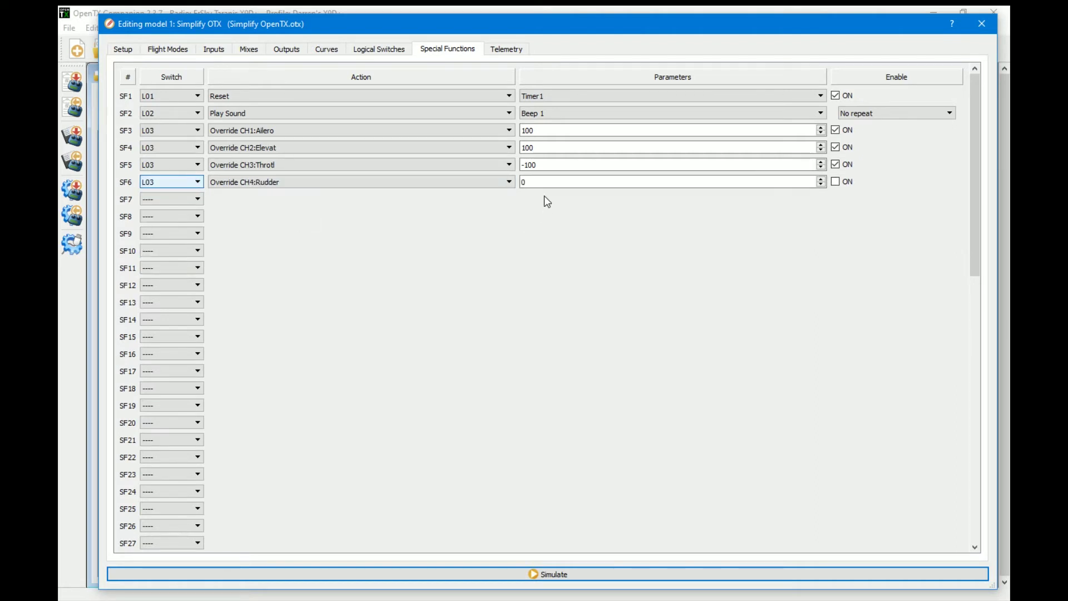
double_click(543, 182)
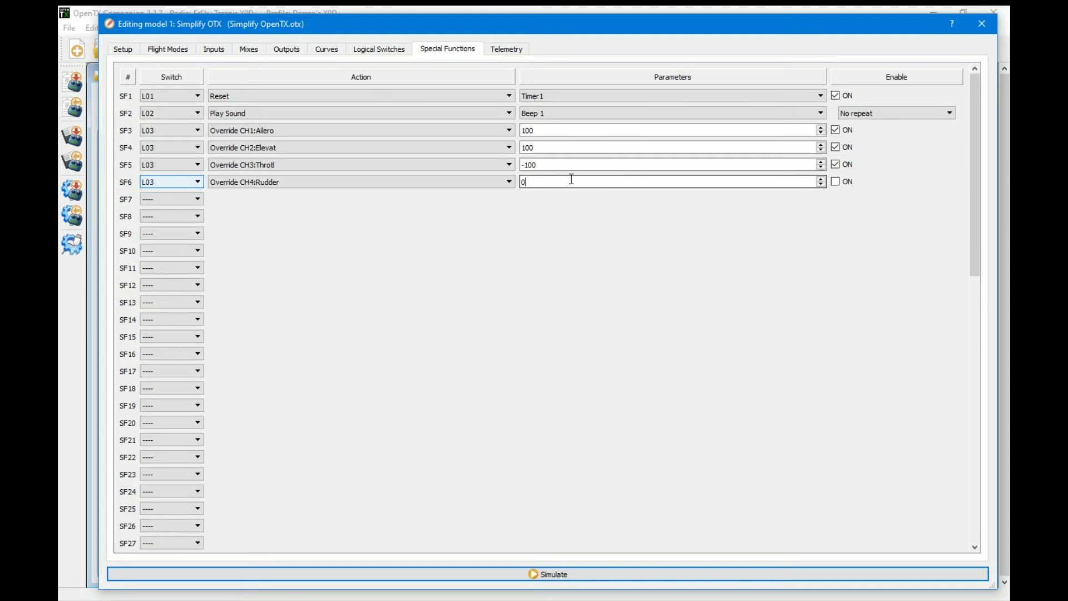
click(835, 181)
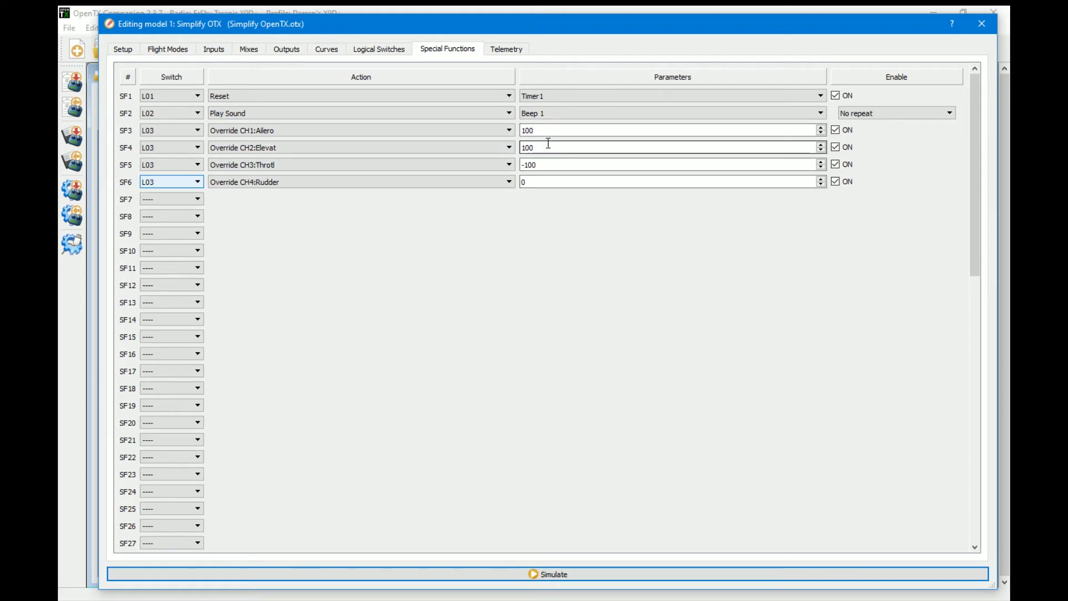
- Open and close the radio simulator, and set Timer 1 to ON in the model setup
click(576, 577)
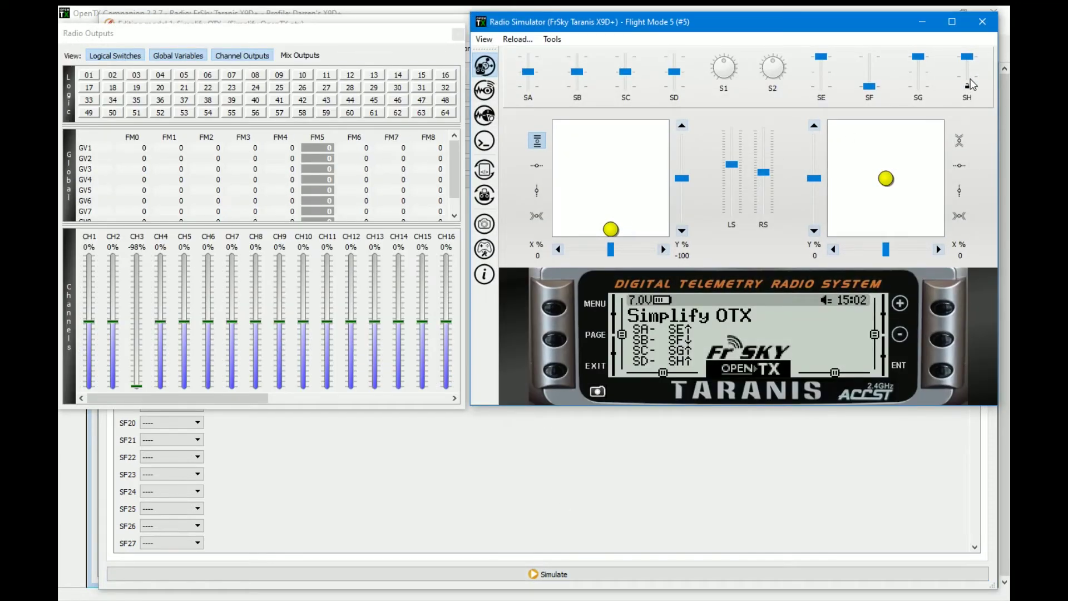
click(982, 21)
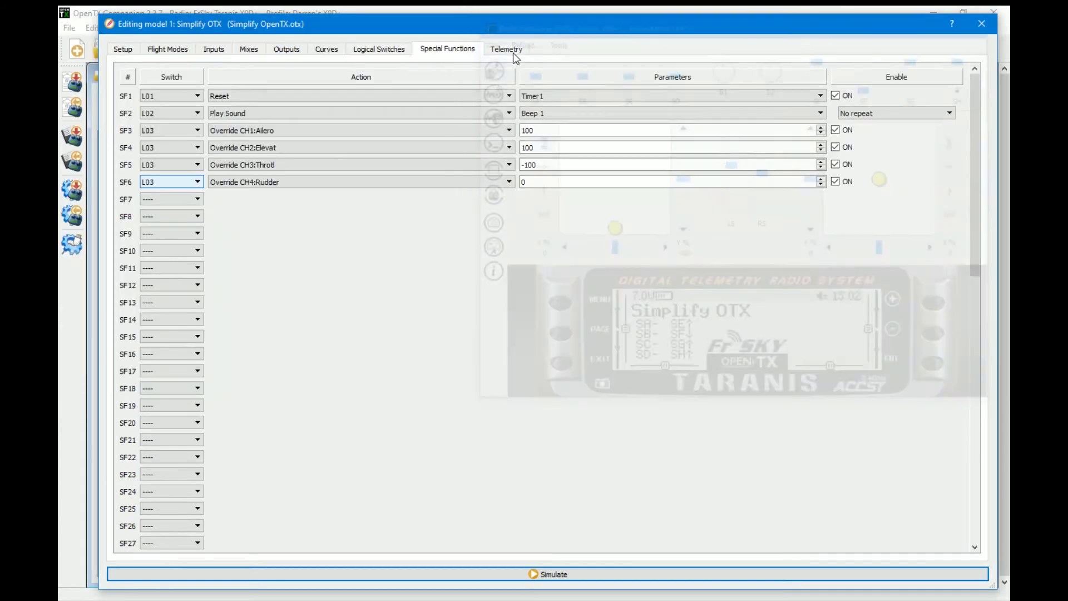
click(131, 48)
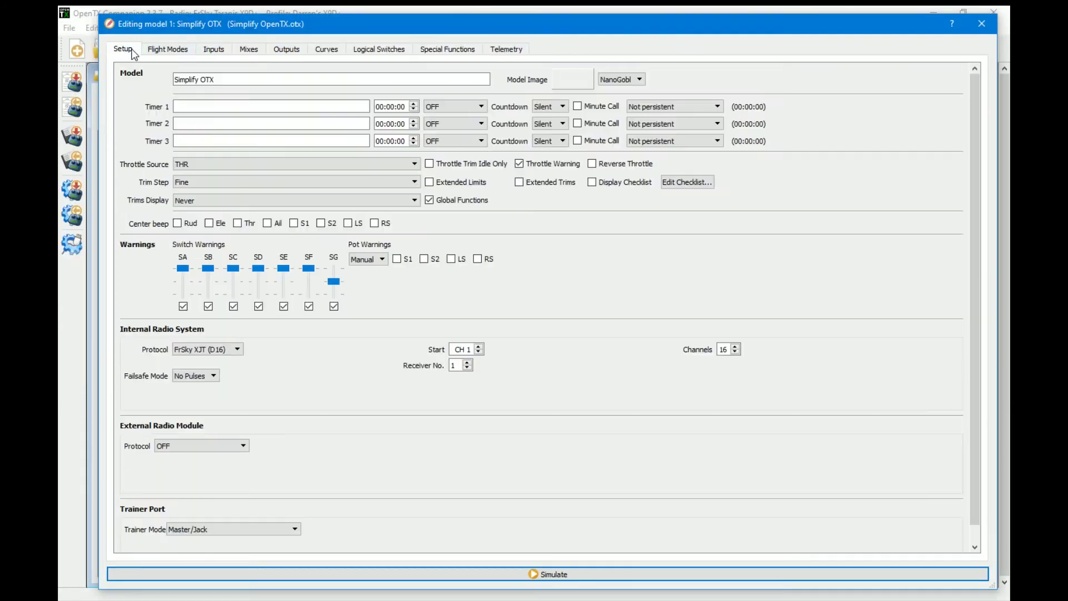
click(452, 106)
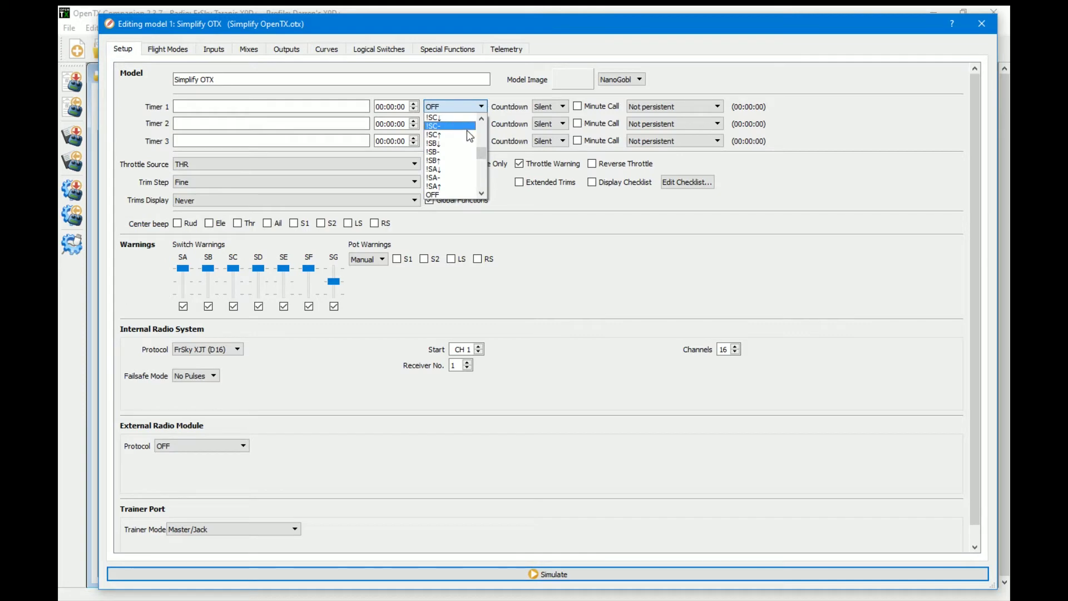
scroll(467, 155, down, 2)
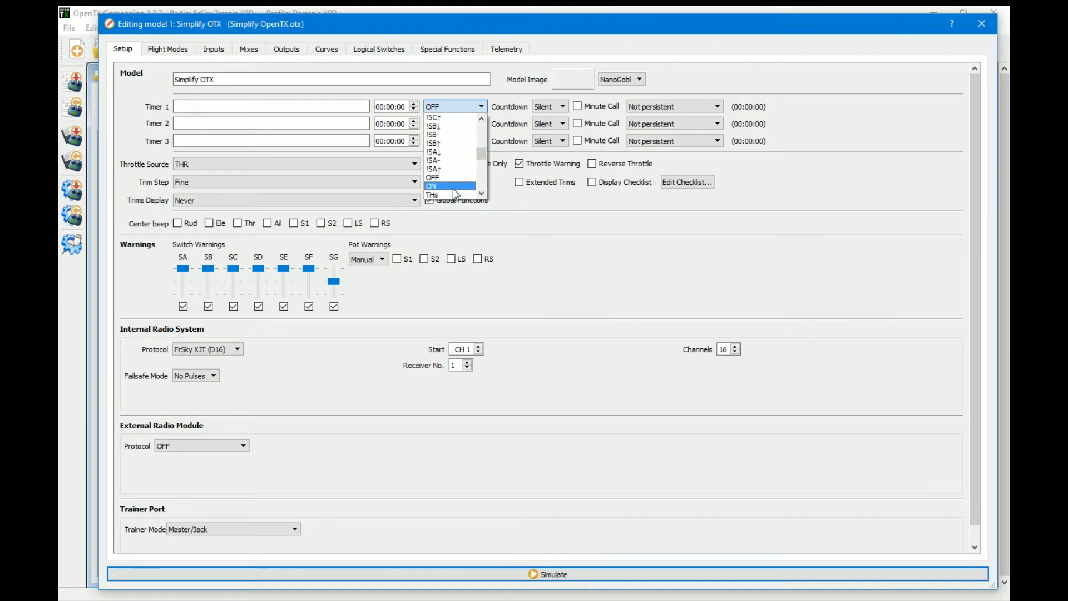
click(453, 186)
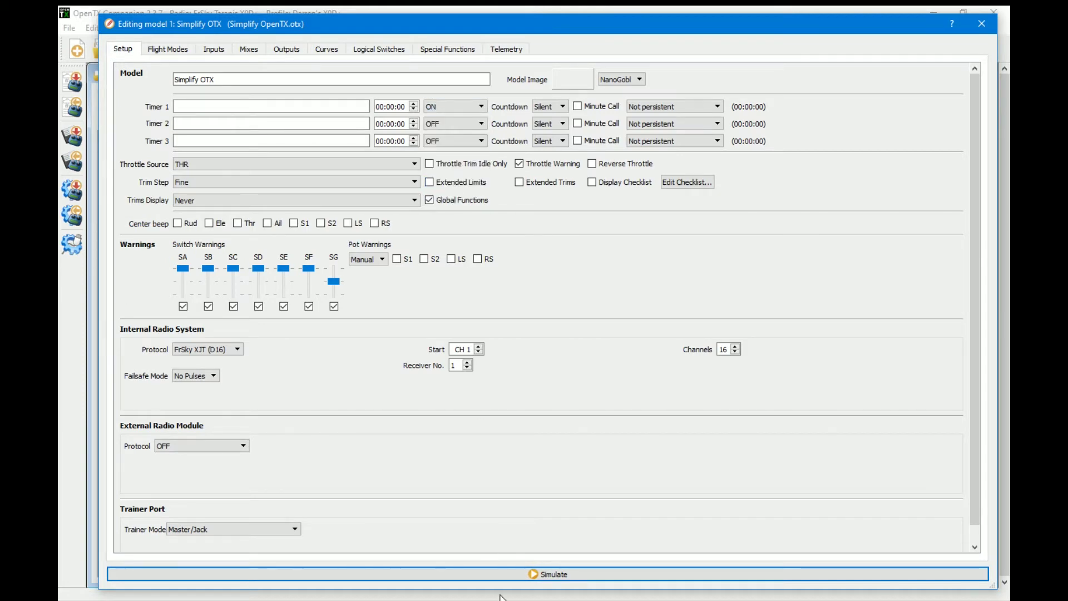
- Simulate the model, operate the momentary SH switch several times to test the special functions, and close the simulator
click(545, 574)
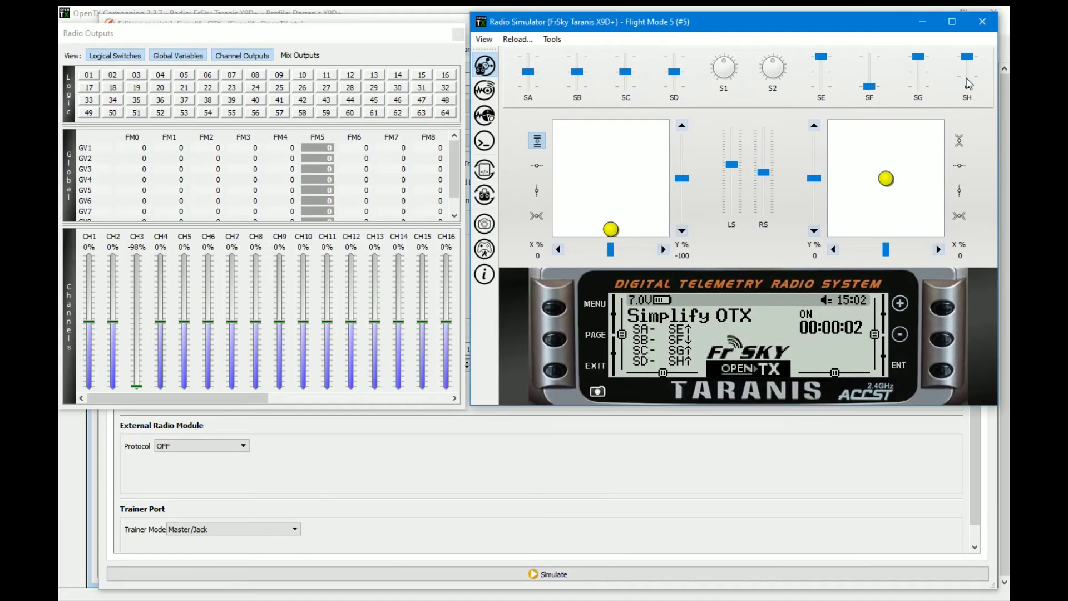
click(967, 78)
click(969, 78)
drag(966, 64, 967, 84)
click(989, 23)
- Review the special functions and logical switches, and look through the functions available for L04 without choosing one
click(465, 49)
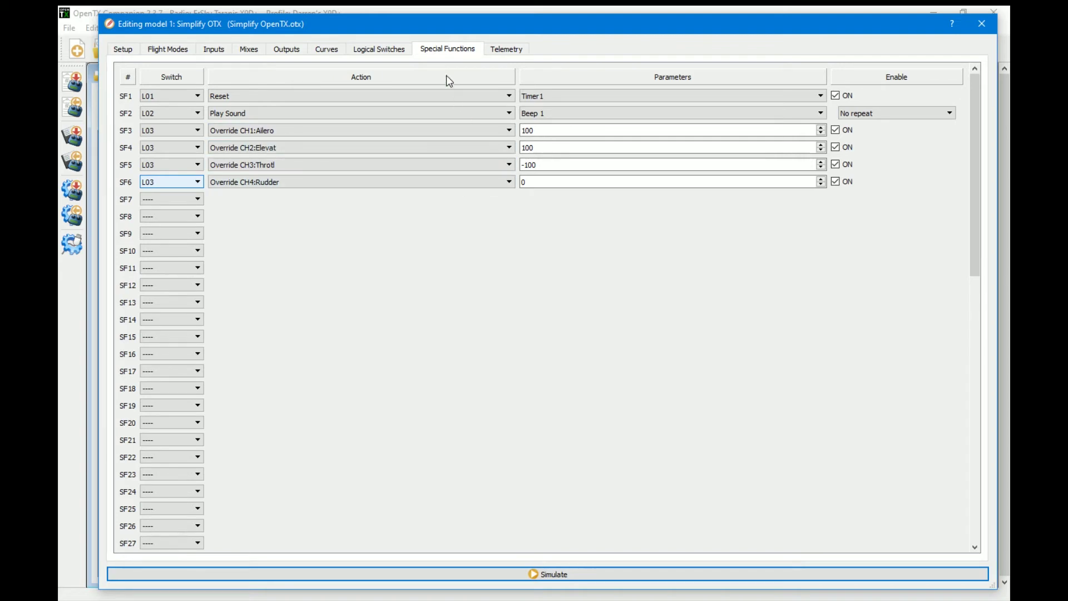
click(390, 51)
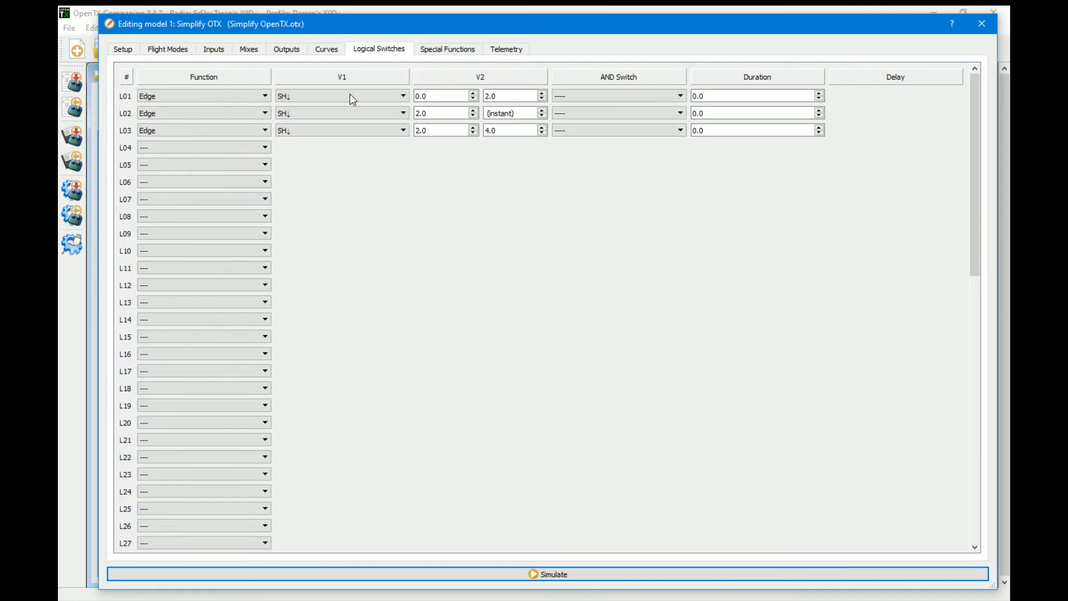
click(233, 150)
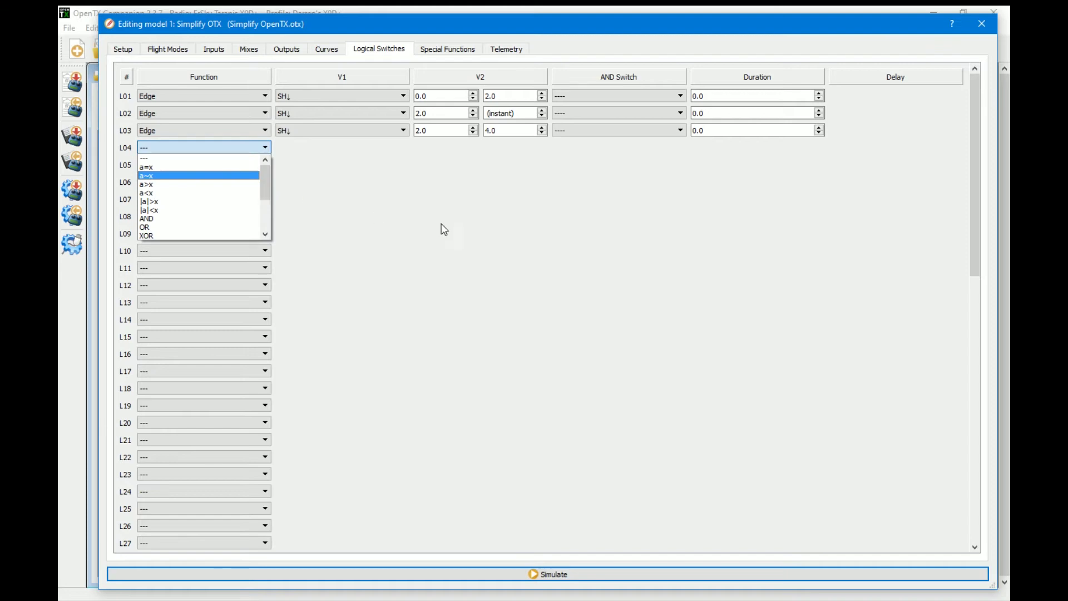
click(334, 178)
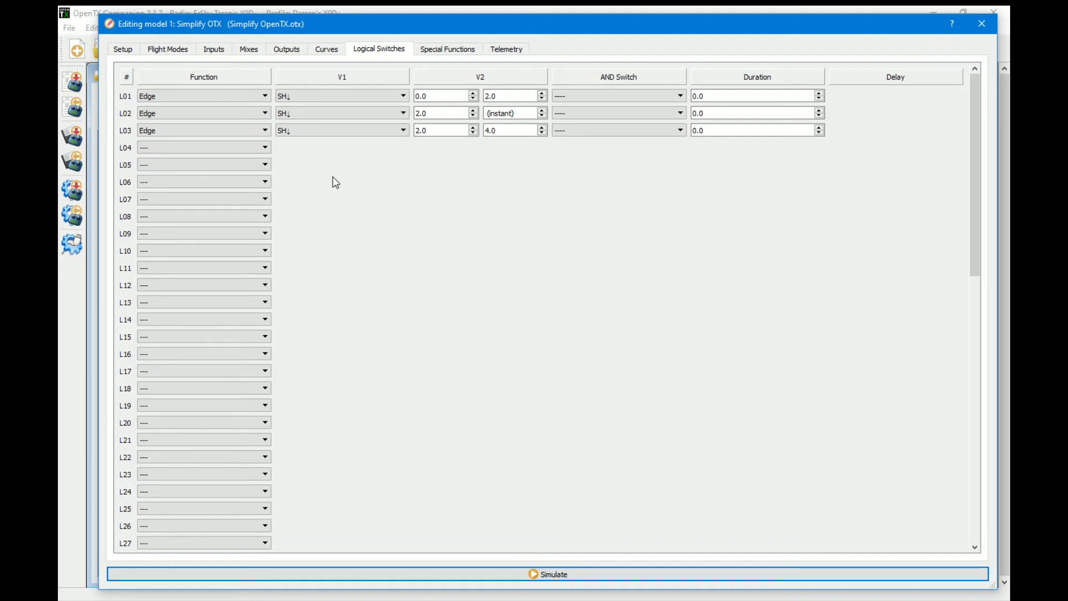
- Set the AND switch of logical switch L03 to SF↑
click(254, 148)
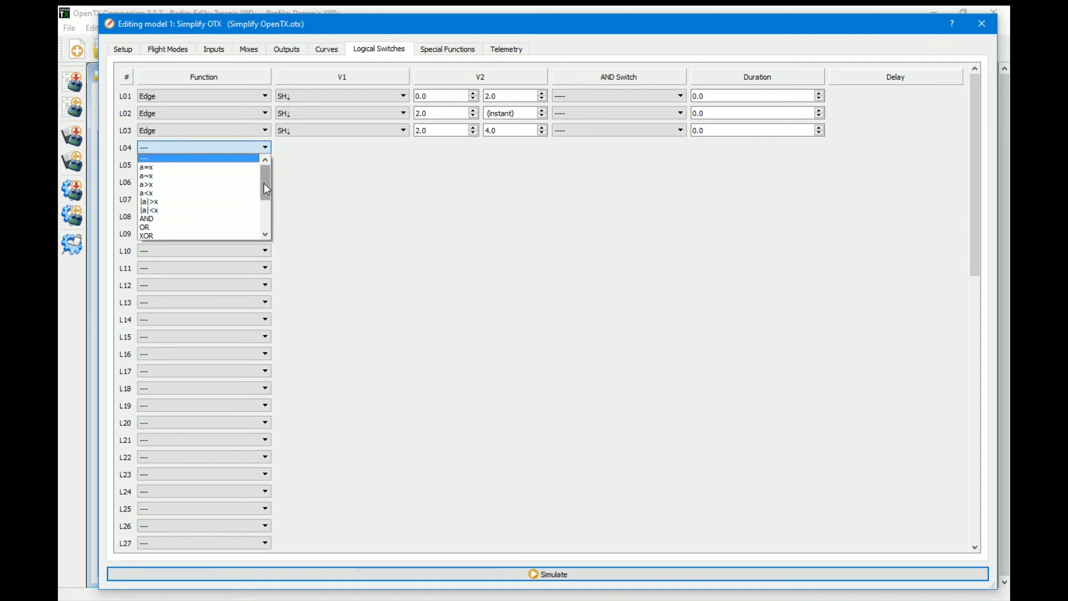
click(577, 114)
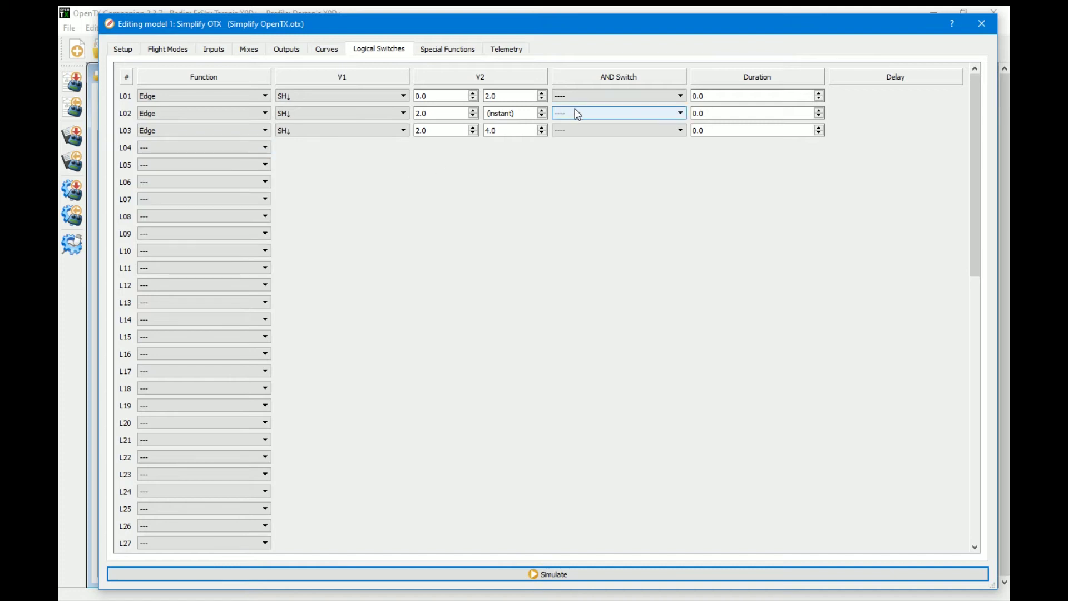
click(564, 132)
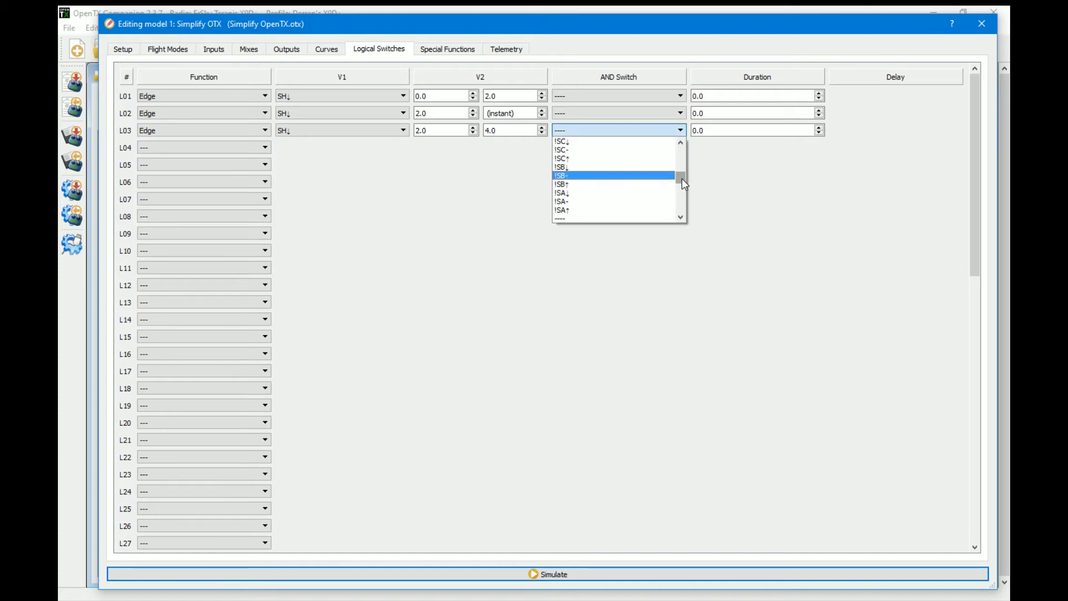
drag(682, 178, 682, 187)
click(594, 199)
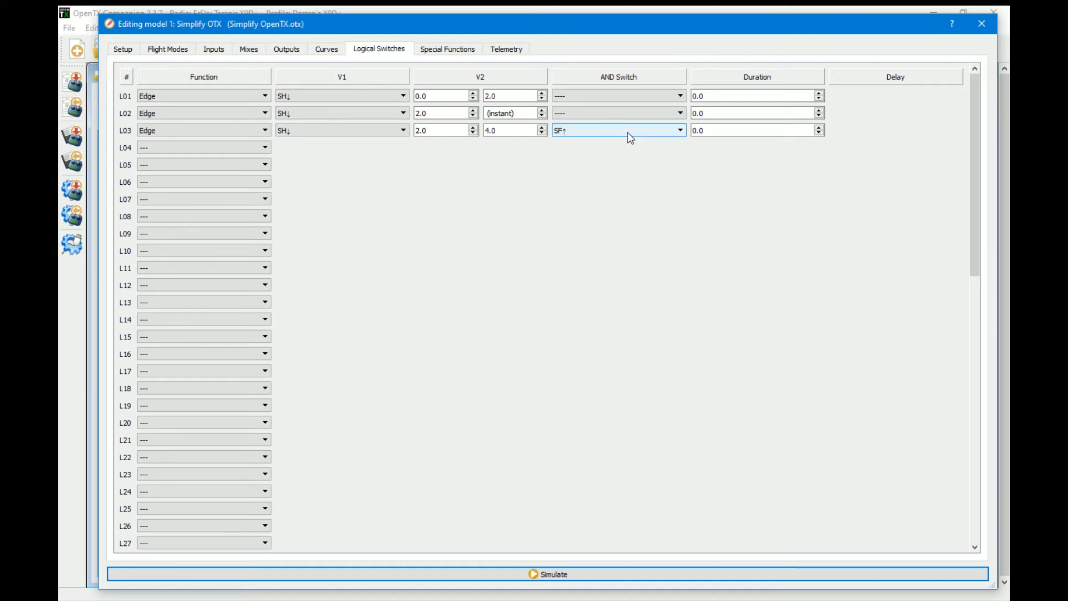
click(569, 131)
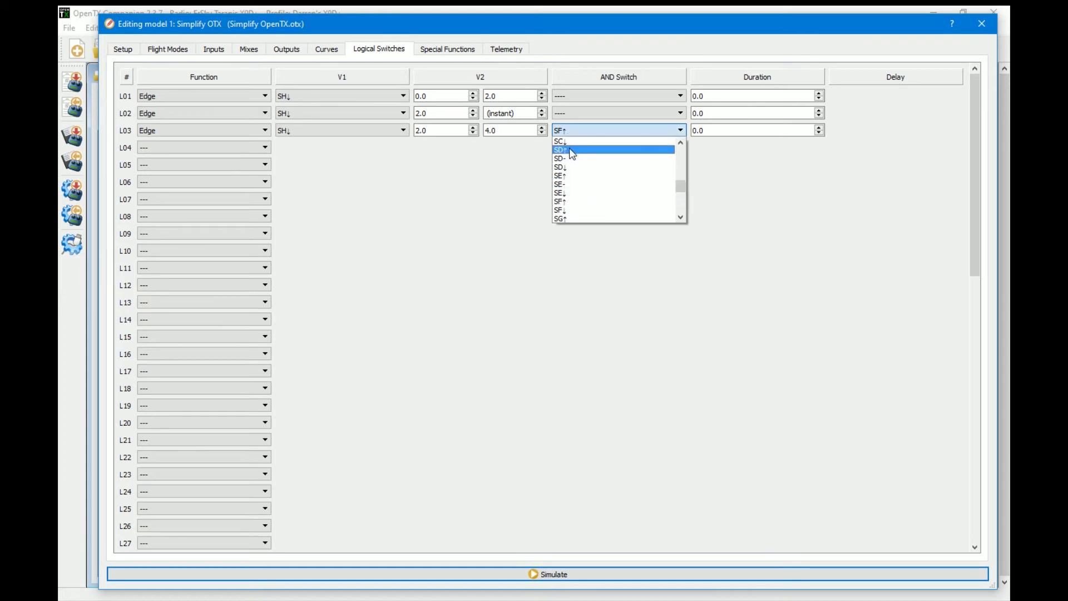
click(473, 210)
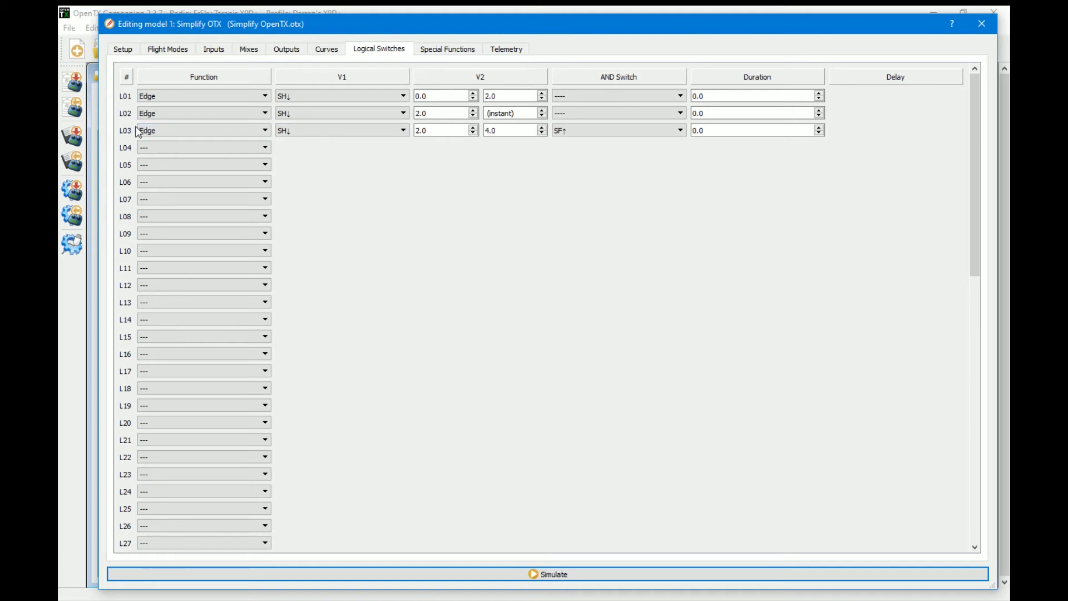
- Delete all the configured special functions, SF1 to SF6
click(460, 49)
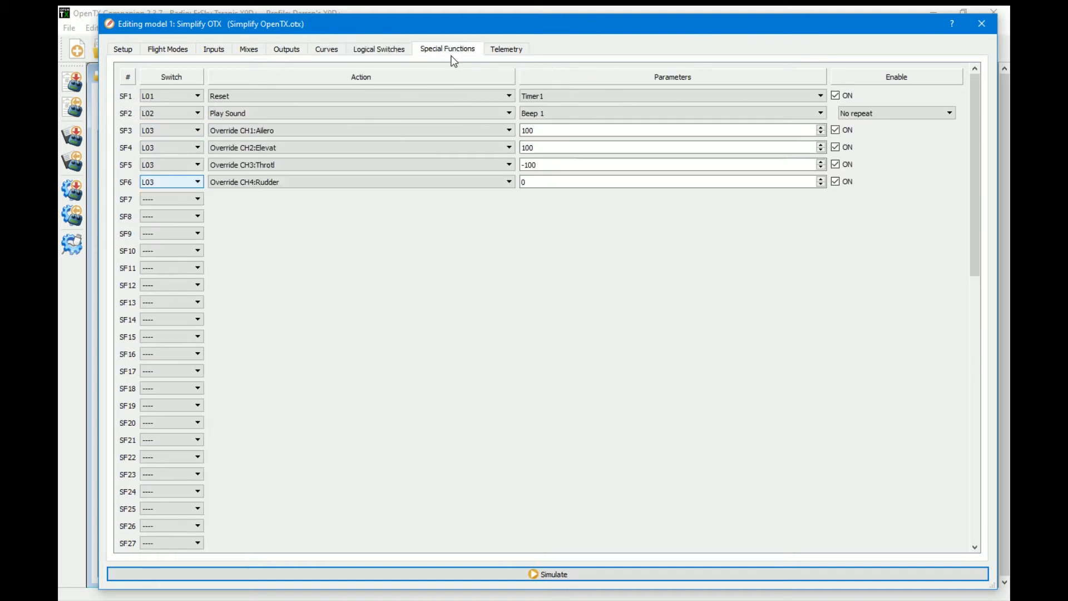
right_click(133, 182)
click(161, 239)
right_click(132, 165)
click(162, 222)
right_click(129, 113)
click(186, 160)
- Delete the logical switches L03, L02 and L01
click(379, 49)
right_click(126, 130)
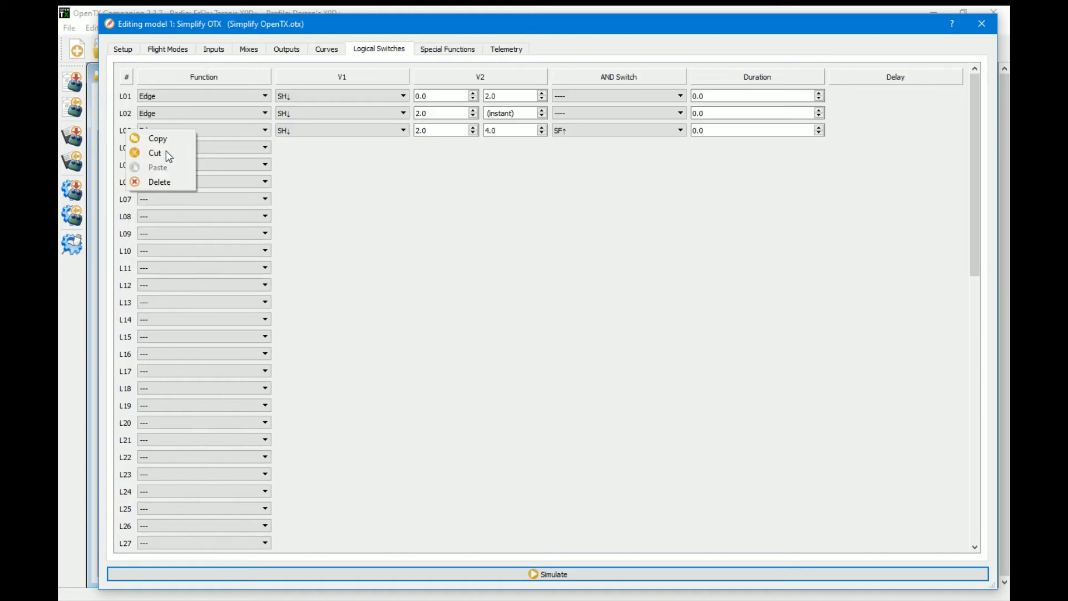
click(161, 181)
right_click(127, 113)
click(161, 164)
right_click(127, 98)
click(169, 149)
- Set the function of logical switch L01 to Timer
click(202, 95)
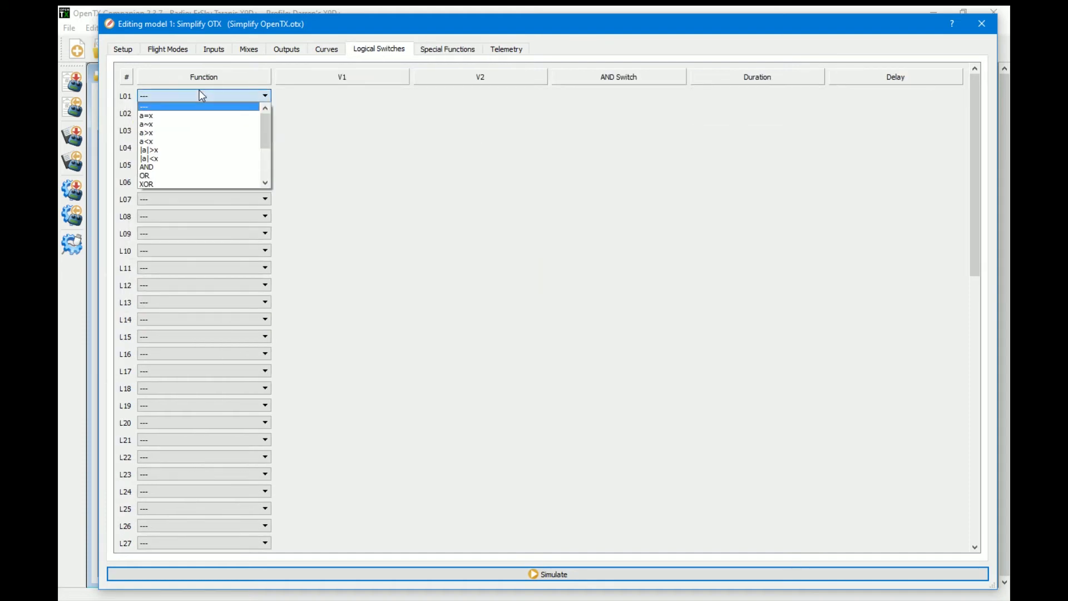
drag(266, 130, 262, 164)
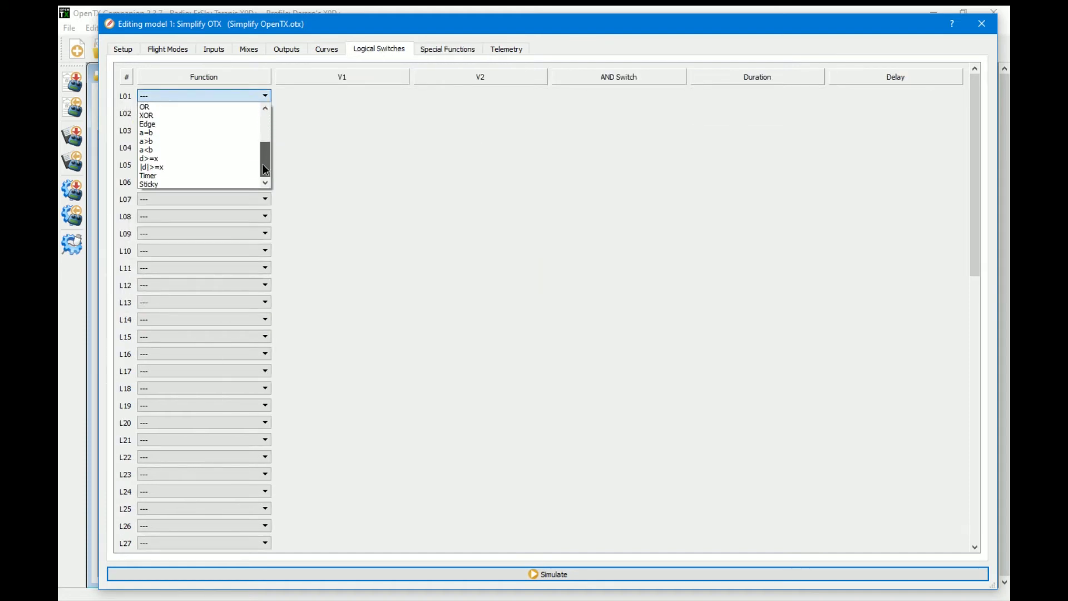
click(208, 175)
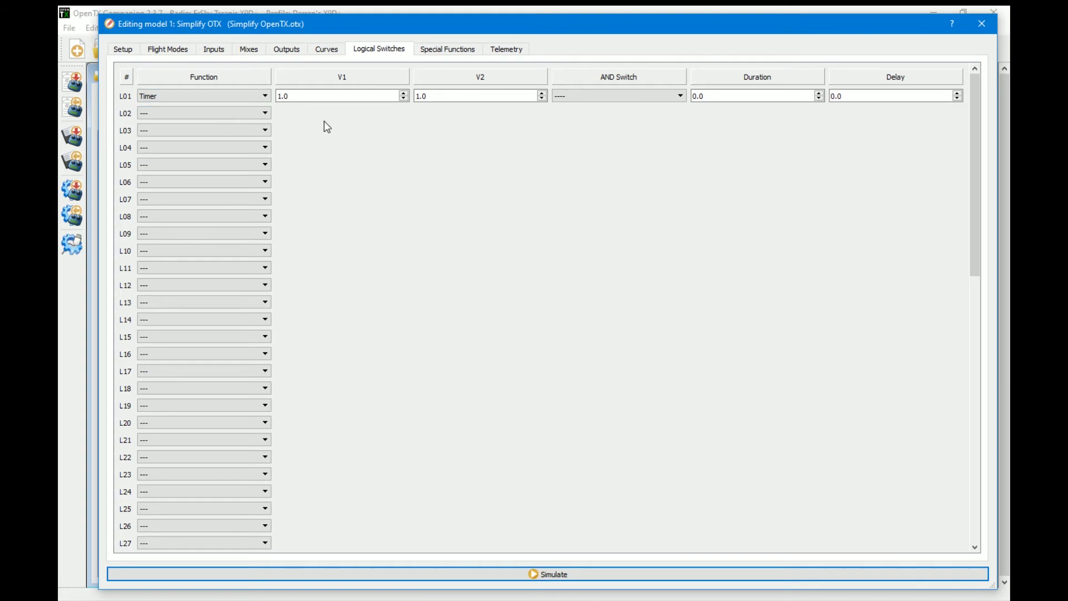
- Check the V1 and V2 values of L01, watch logical switch 01 in the radio simulator, and close the simulator
double_click(284, 95)
click(431, 93)
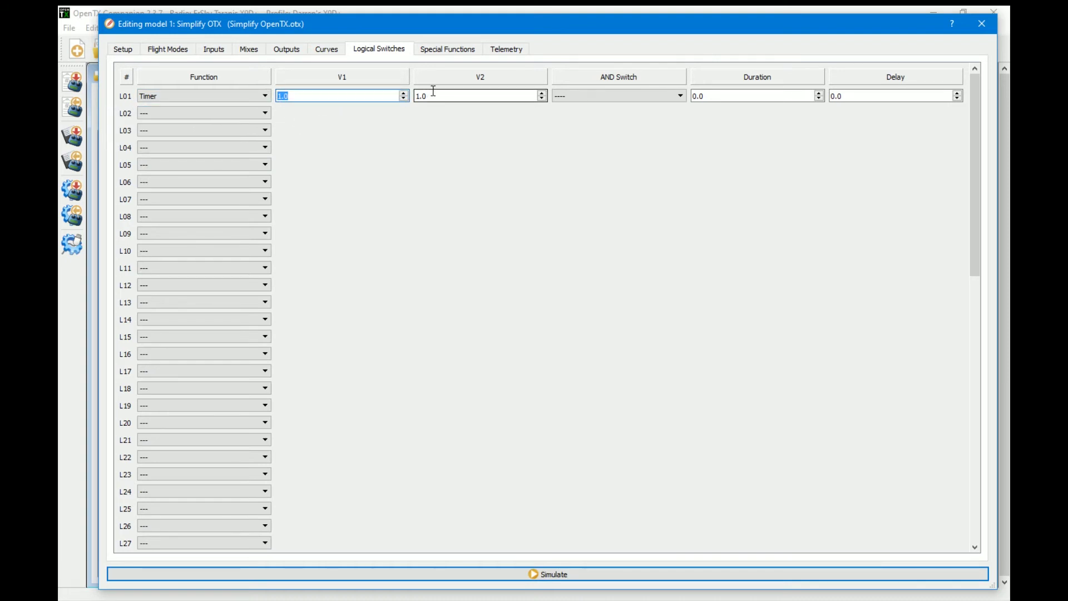
double_click(419, 97)
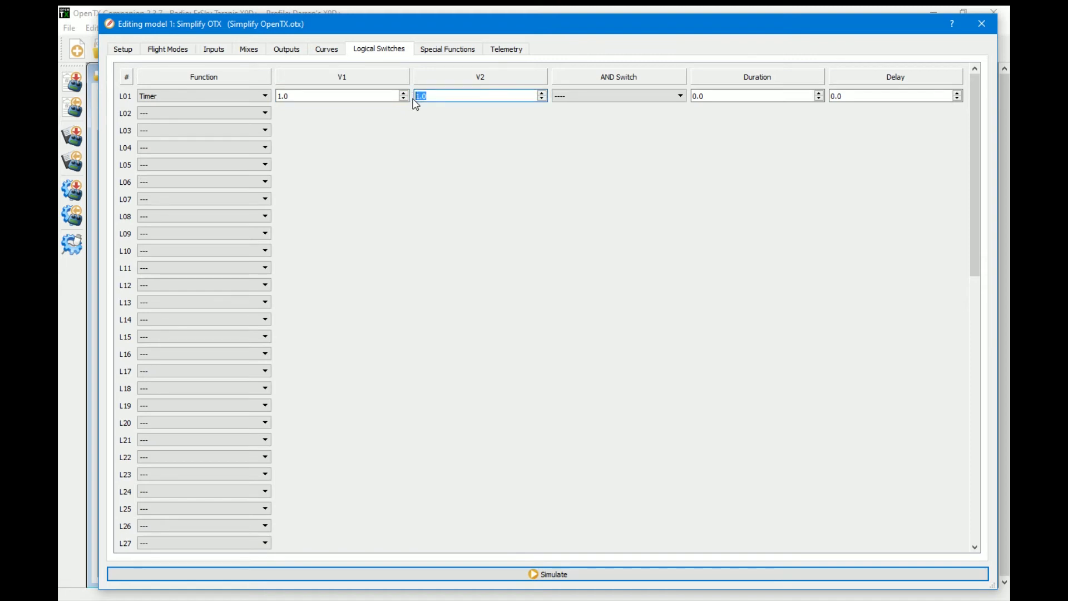
click(460, 576)
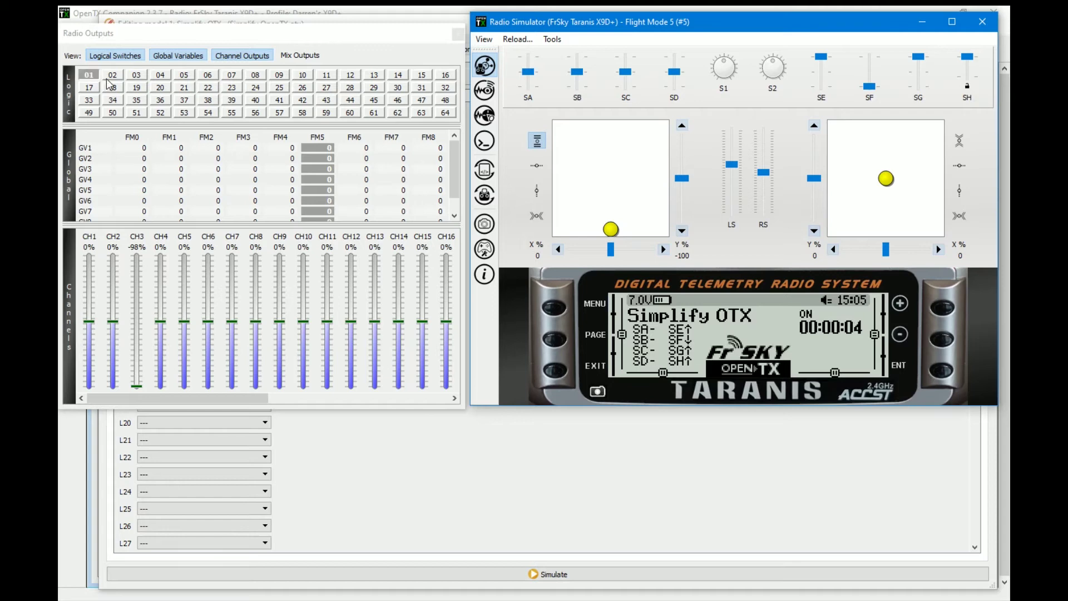
click(983, 22)
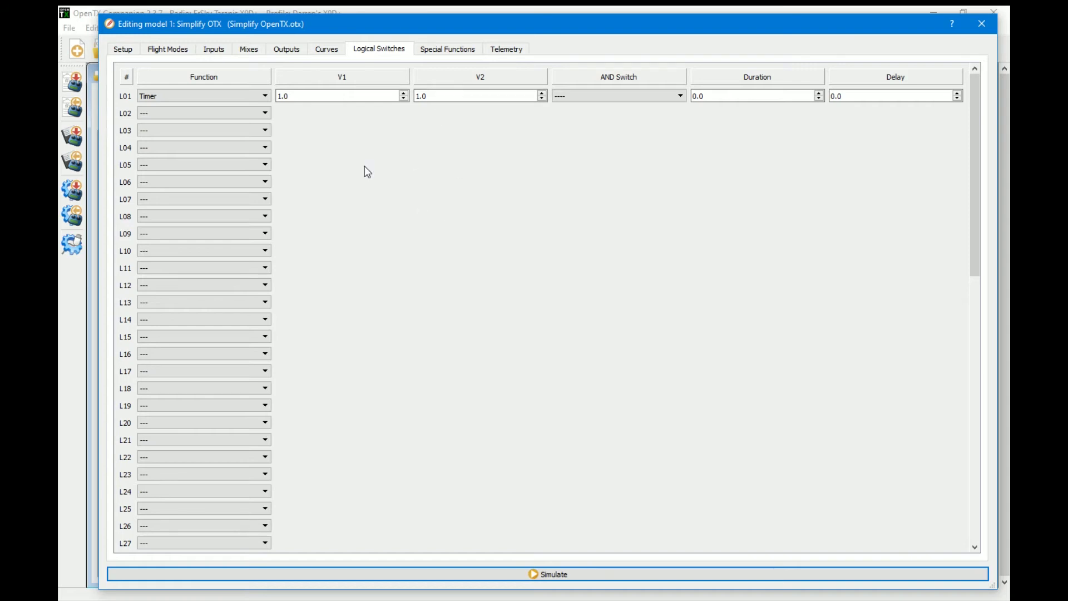
- Set L01's timer values to 0.5 for V1 and 59.5 for V2
click(300, 96)
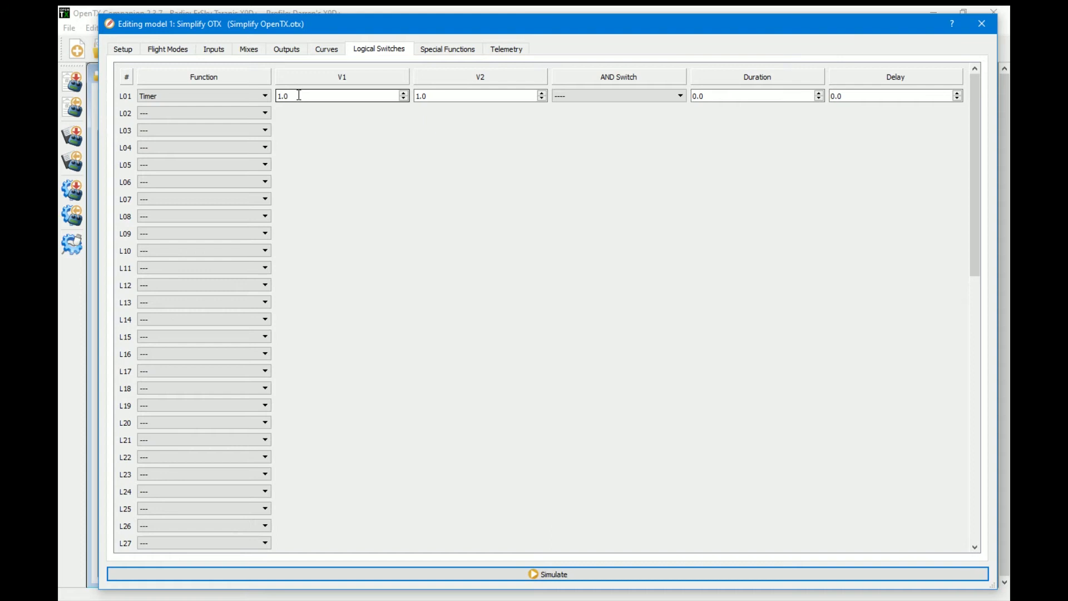
key(ctrl+a)
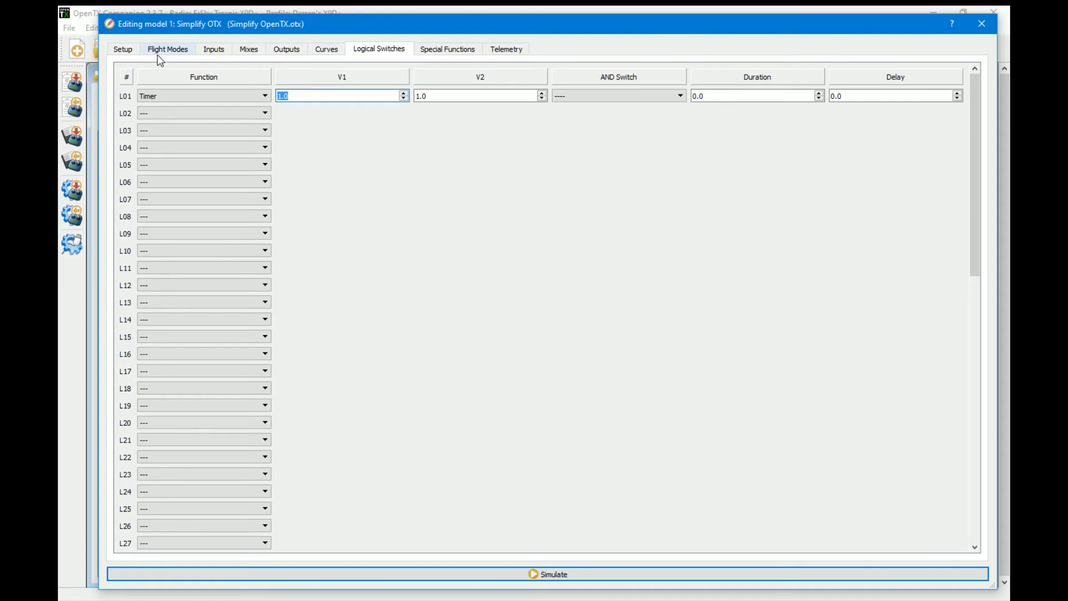
text(0.5)
key(Tab)
key(ctrl+a)
text(5)
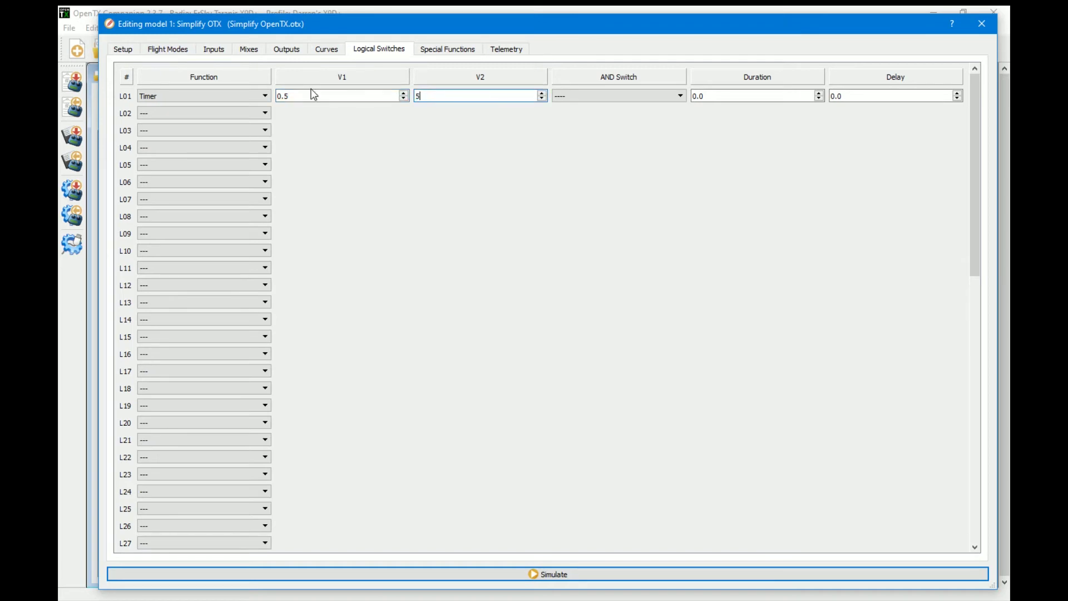
text(9.5)
click(353, 120)
- Configure logical switch L02 with function a<x, comparing TELE1:VFAS with 11.10 V
click(183, 119)
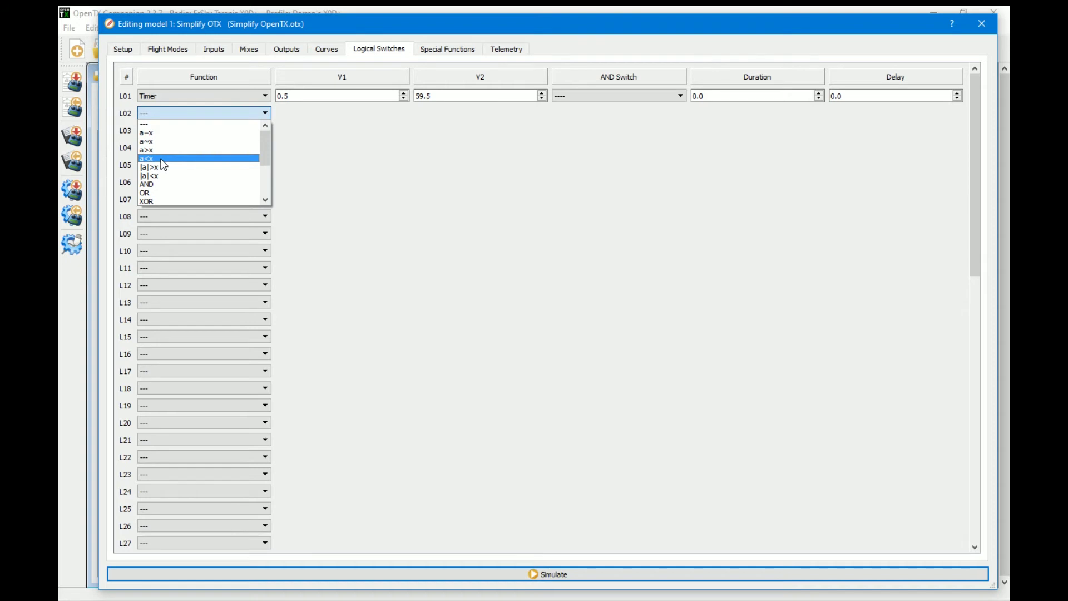
click(162, 159)
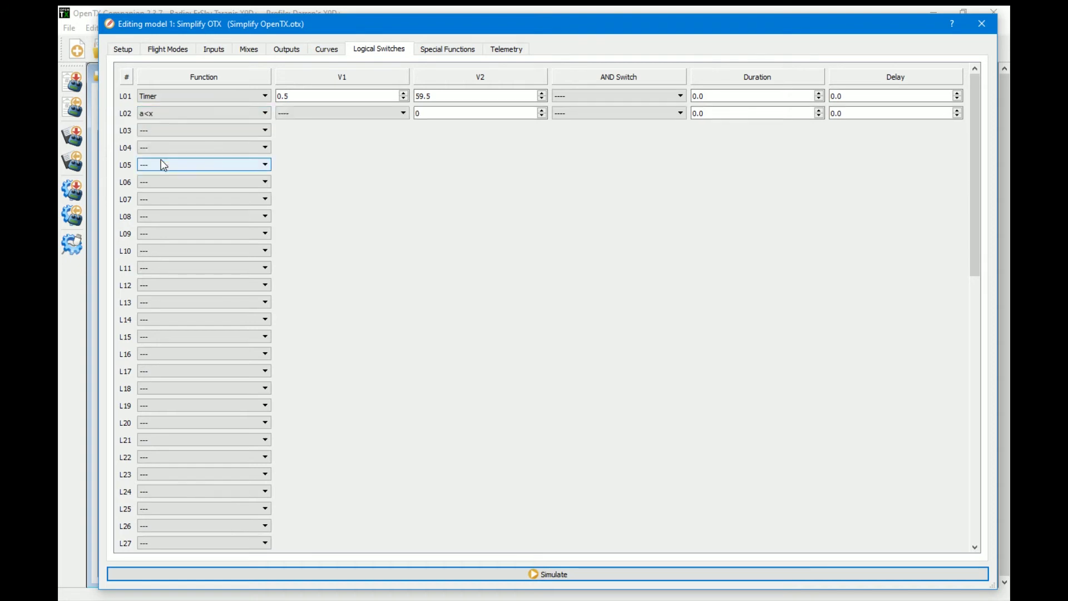
click(314, 115)
drag(403, 124, 406, 172)
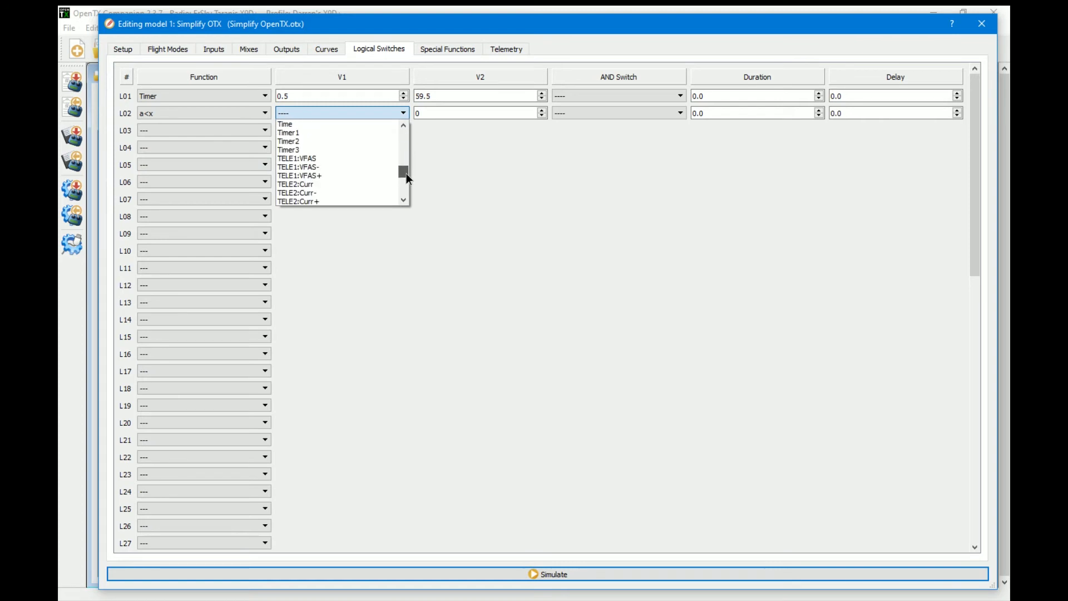
click(305, 160)
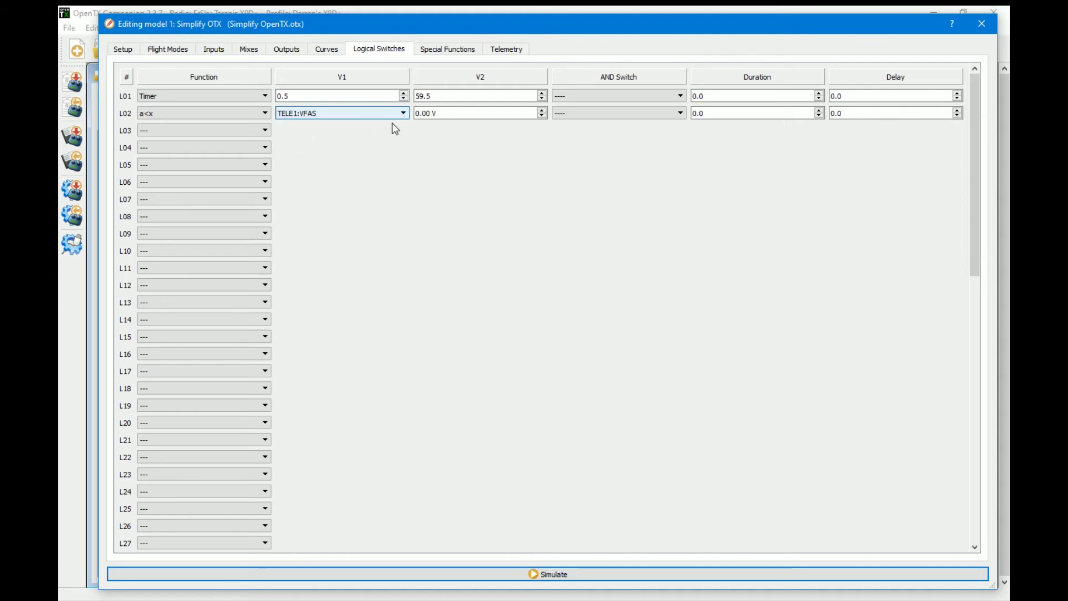
drag(416, 114, 430, 114)
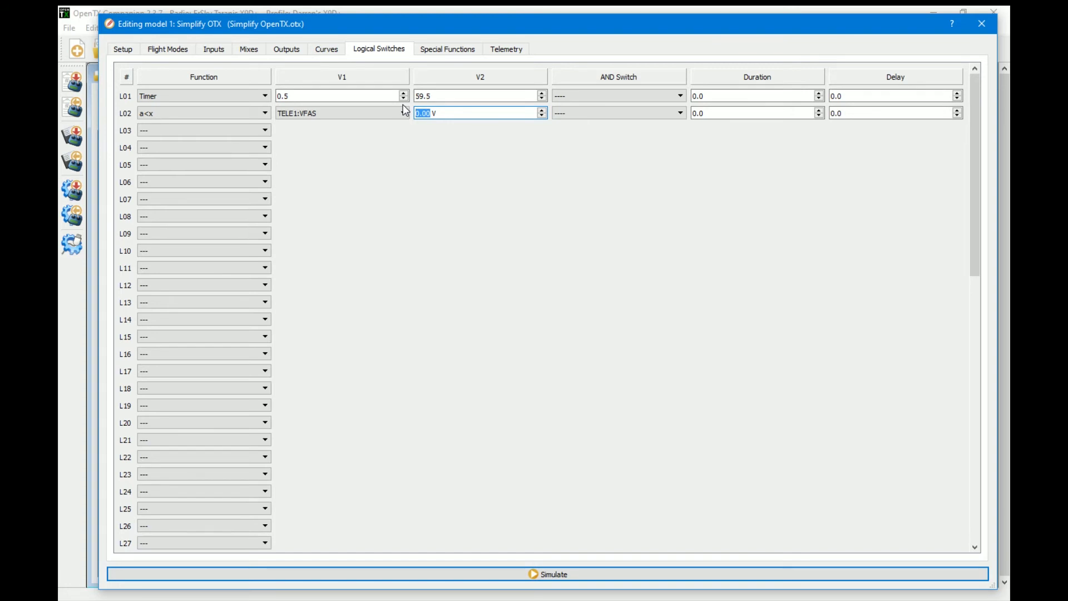
text(11)
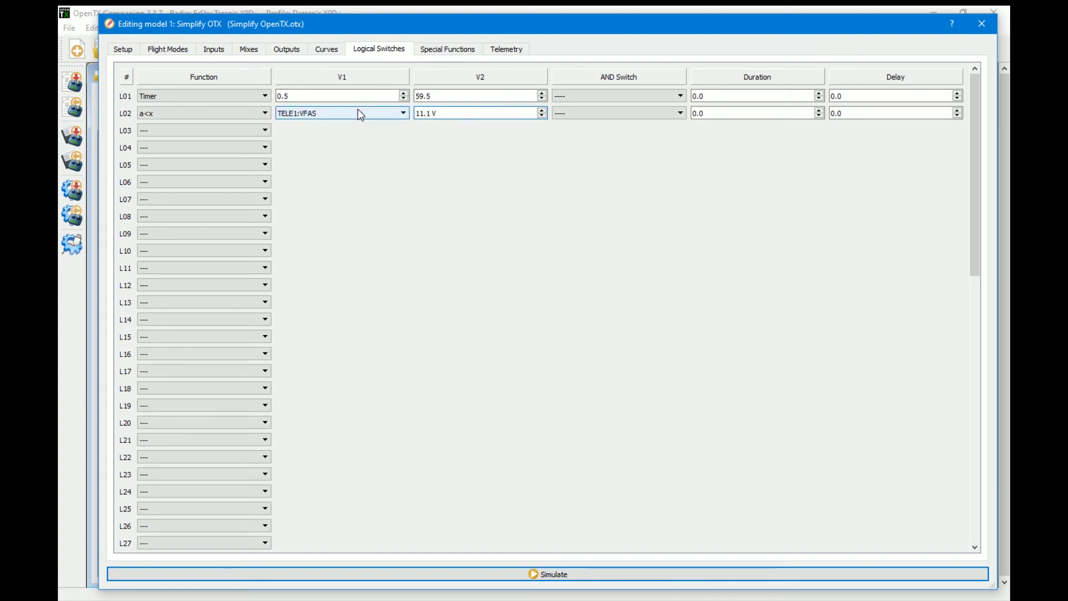
- Set the AND switch of L02 to L01
click(584, 118)
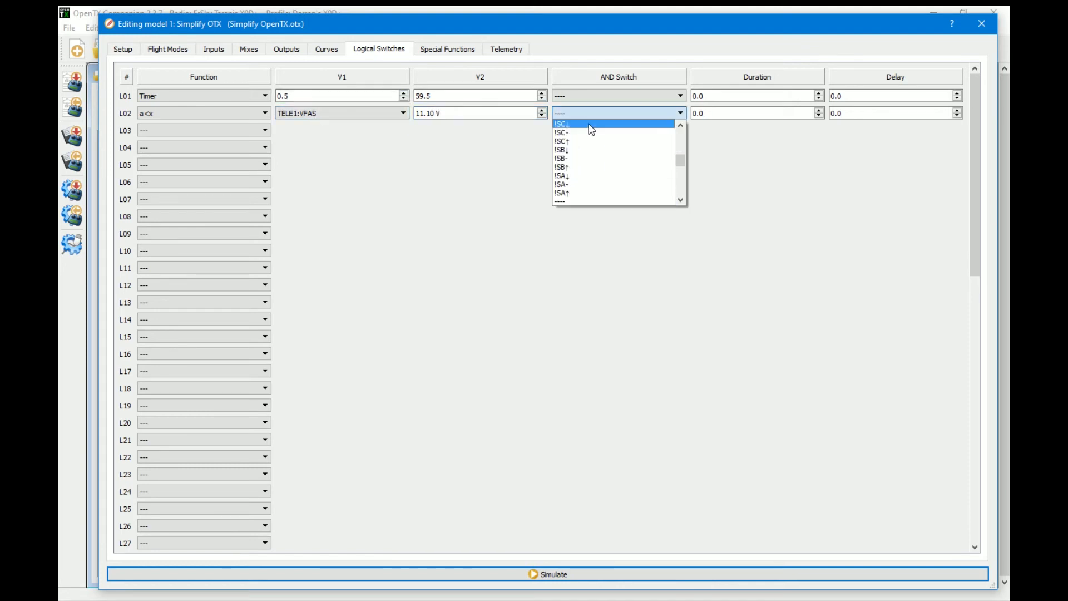
drag(680, 162, 682, 178)
click(603, 159)
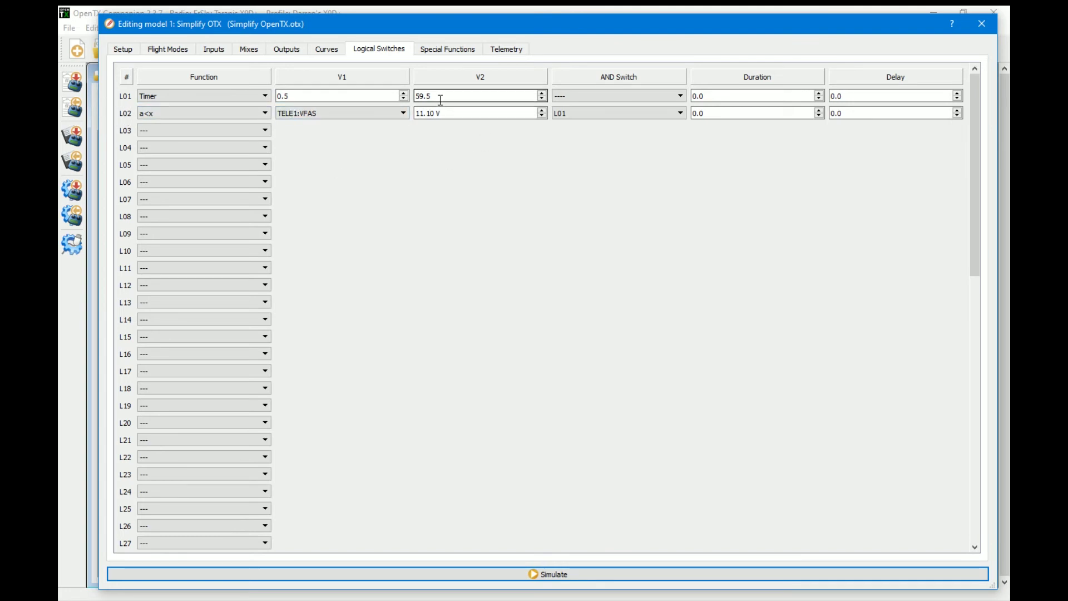
- Change the V2 value of the L01 timer to 9.5
drag(435, 96, 413, 96)
click(442, 97)
key(BackSpace)
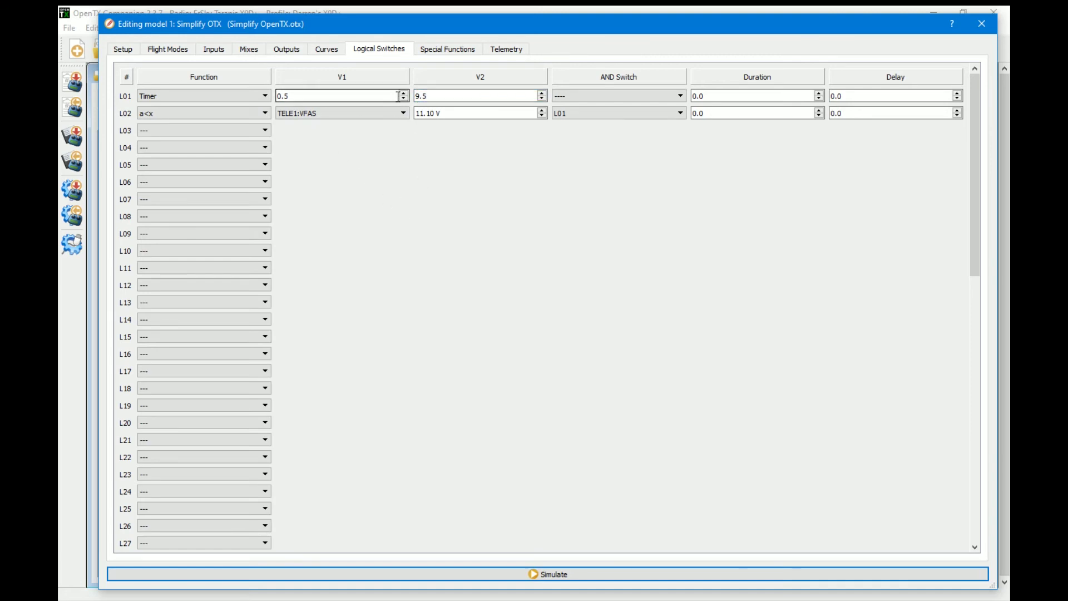
- Configure special function SF1 to be triggered by L02 with the Play Value action
click(444, 54)
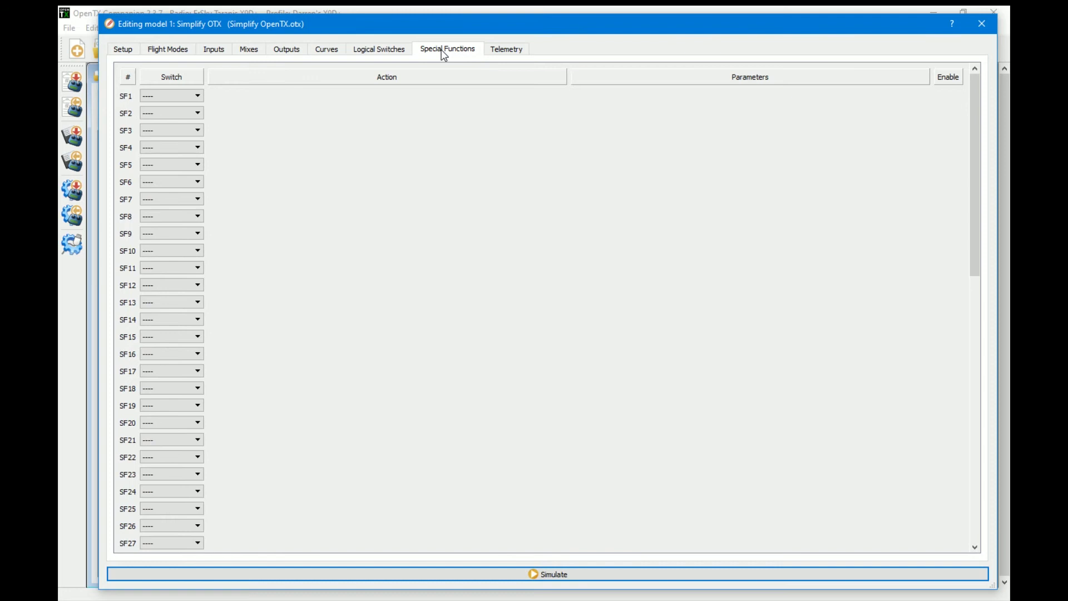
click(194, 98)
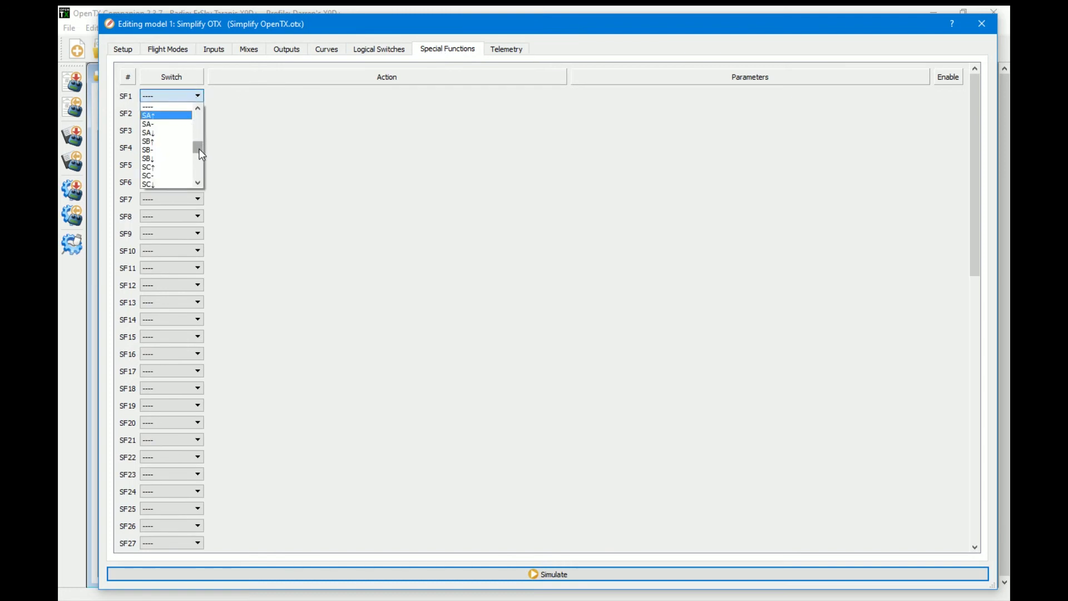
drag(198, 148, 198, 159)
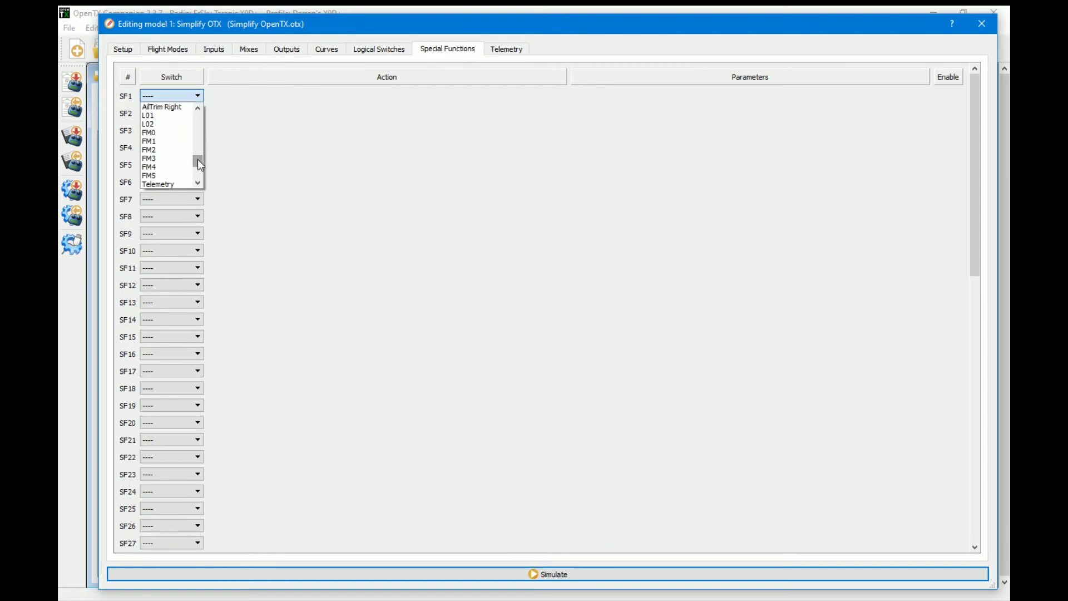
click(164, 124)
click(280, 99)
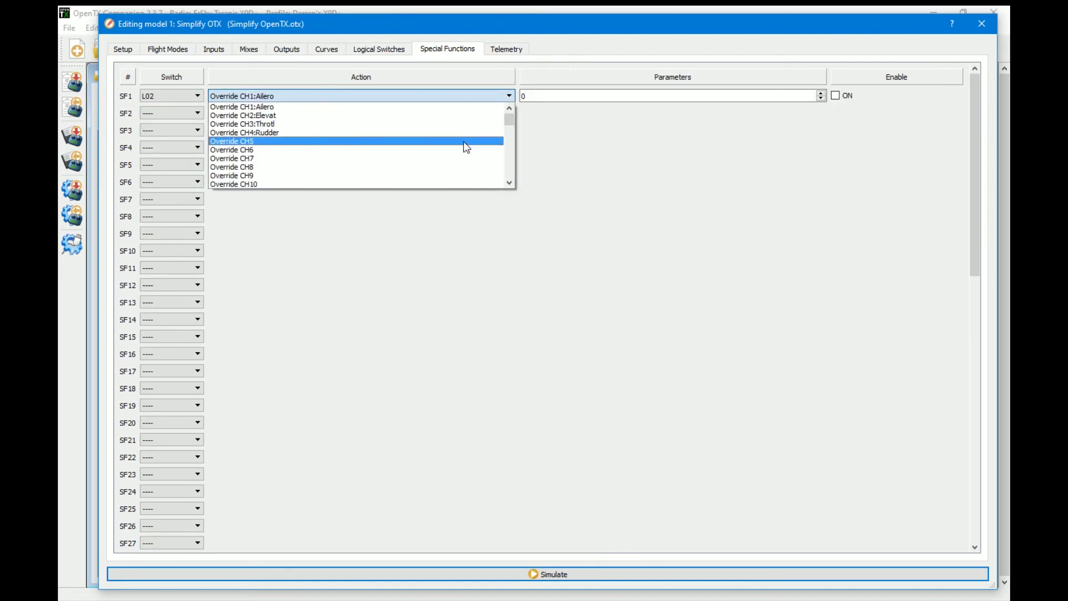
drag(515, 123, 515, 155)
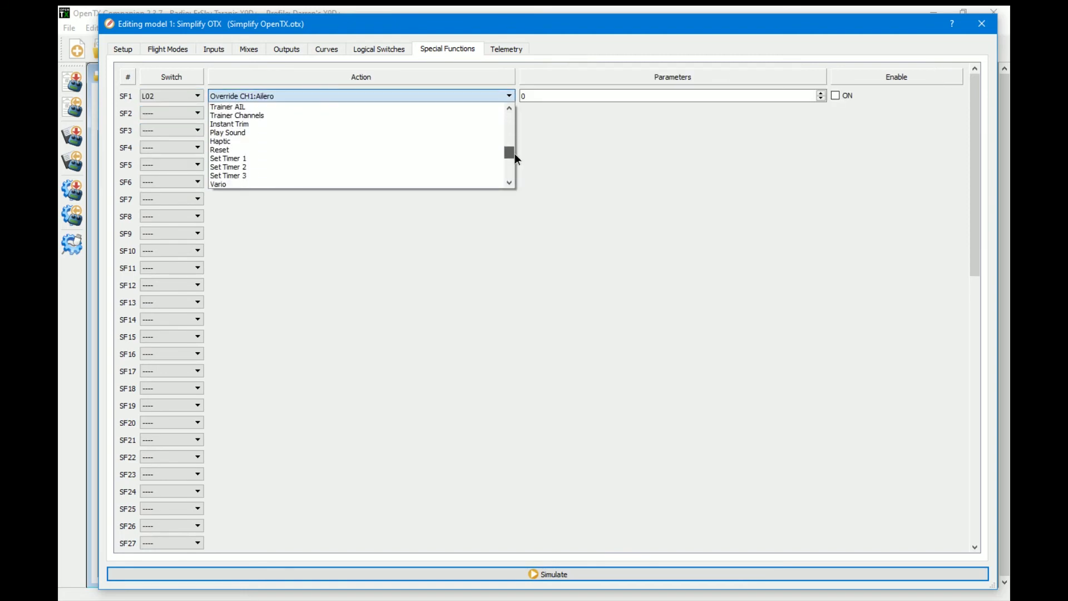
scroll(309, 151, down, 1)
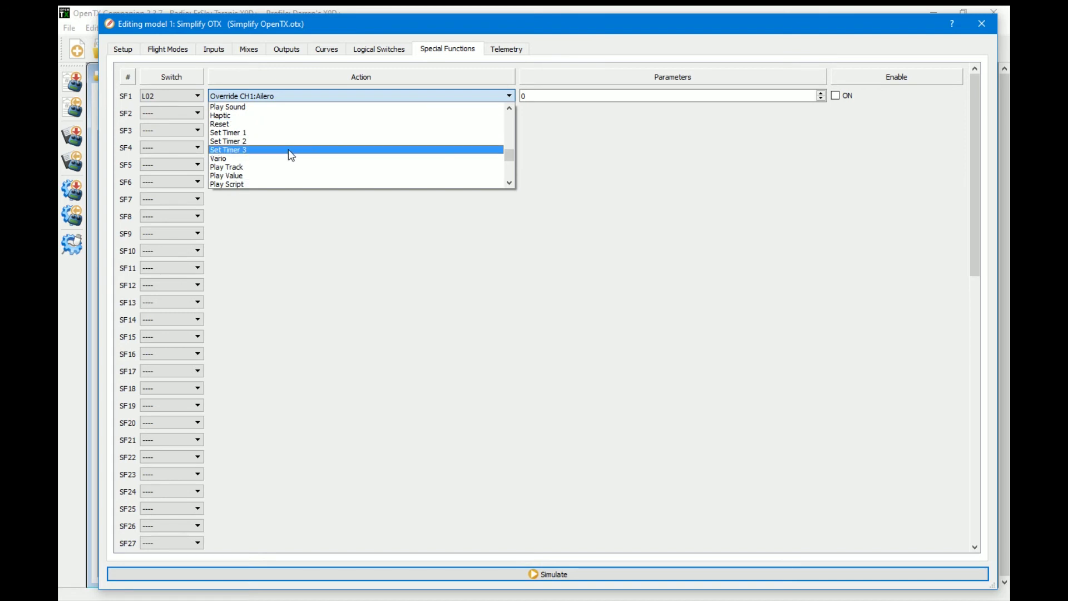
click(239, 175)
- Set the Play Value parameter of special function SF1 to TELE1:VFAS
click(583, 97)
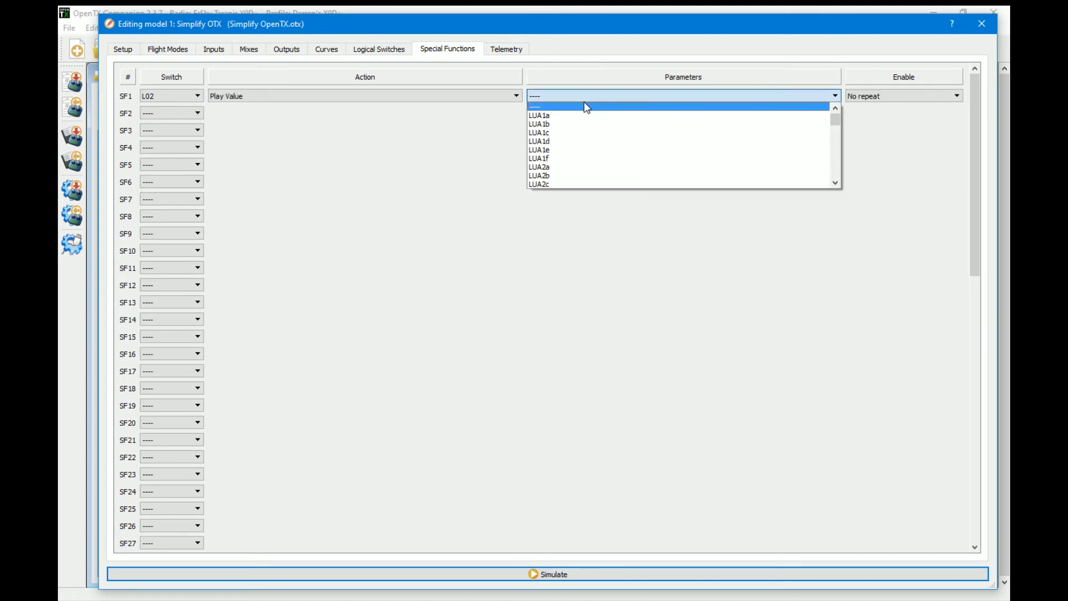
scroll(585, 127, down, 12)
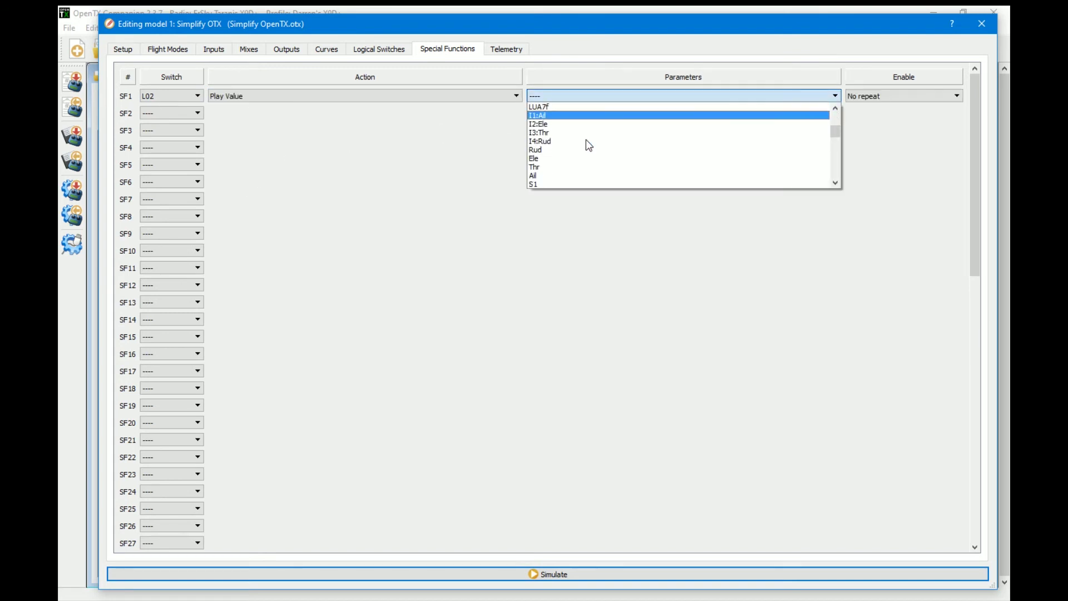
scroll(585, 139, down, 15)
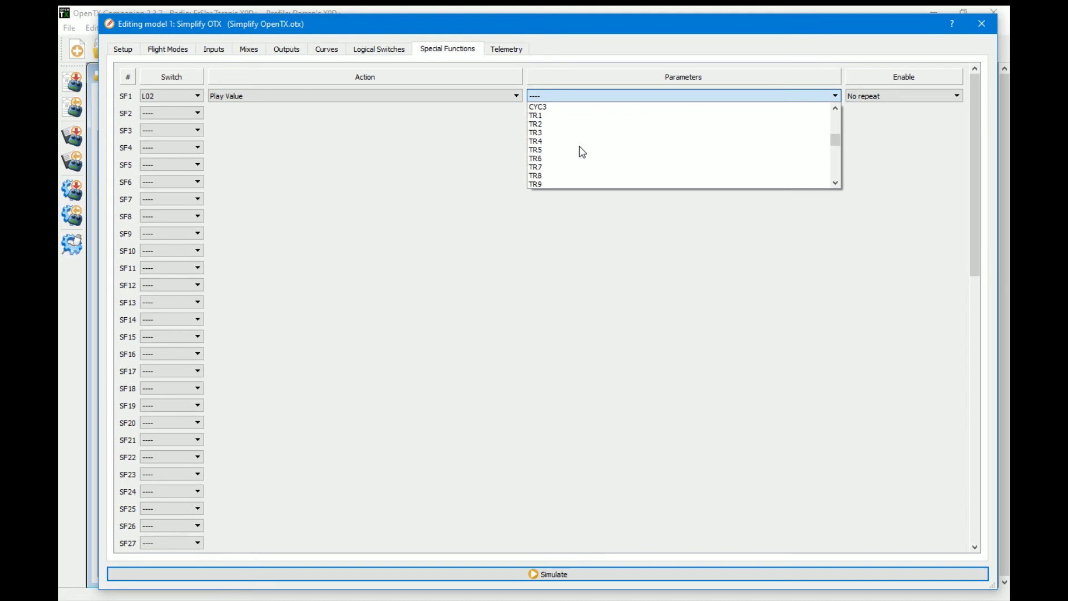
scroll(579, 146, down, 15)
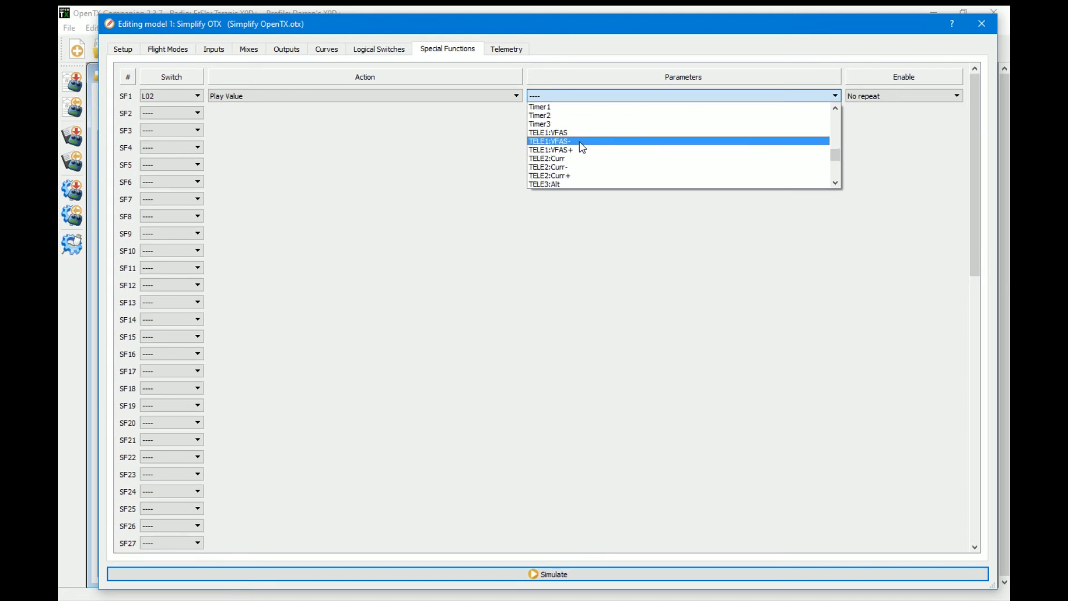
click(563, 133)
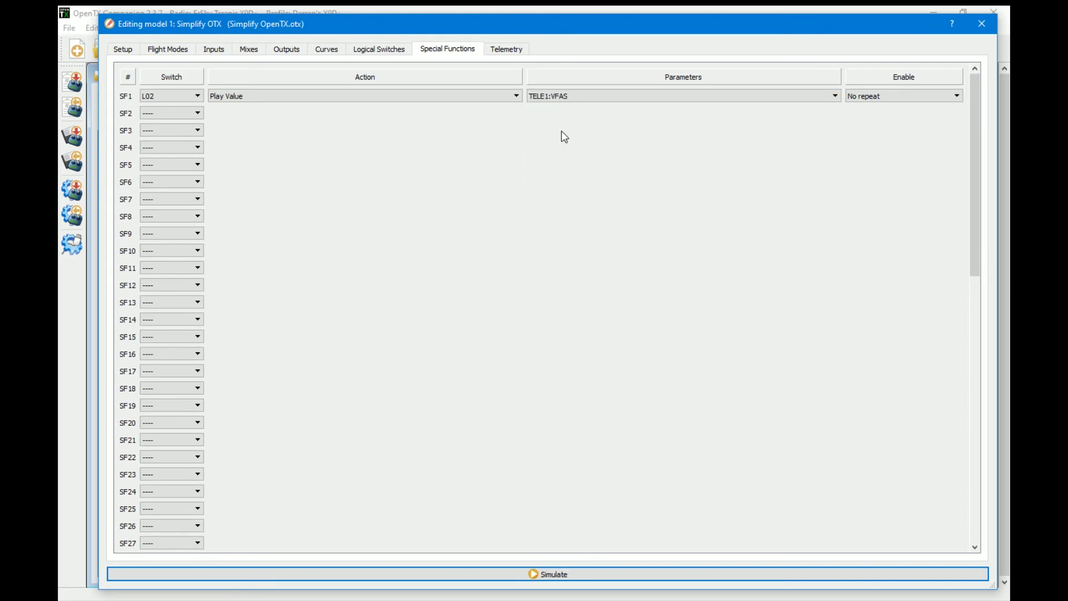
- Test the voltage callout in the simulator by setting VFAS telemetry to 11.2 V and lowering it to 11.00 V
click(529, 578)
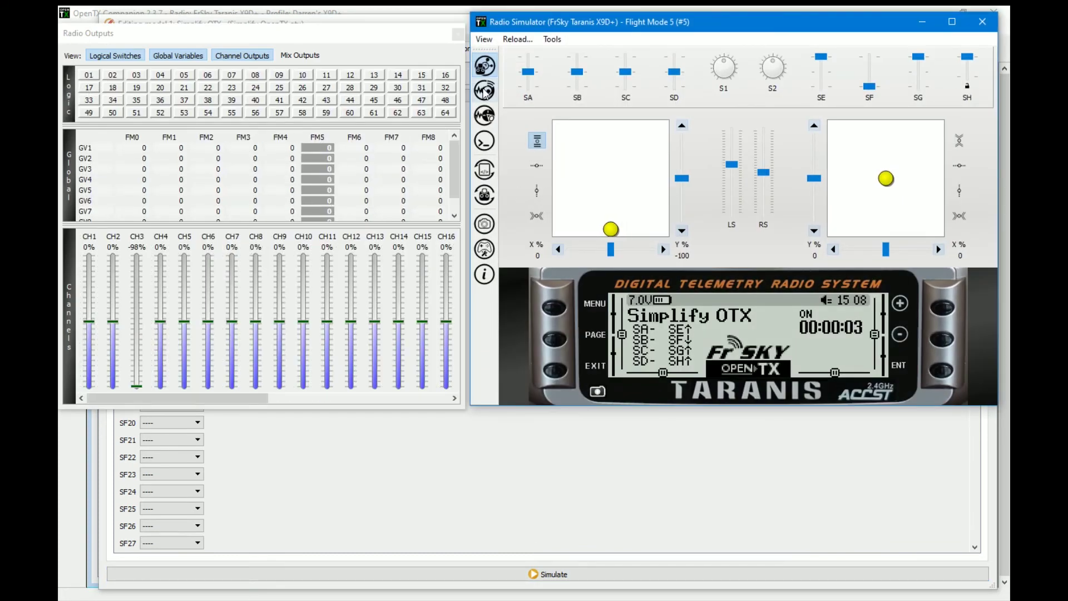
click(485, 91)
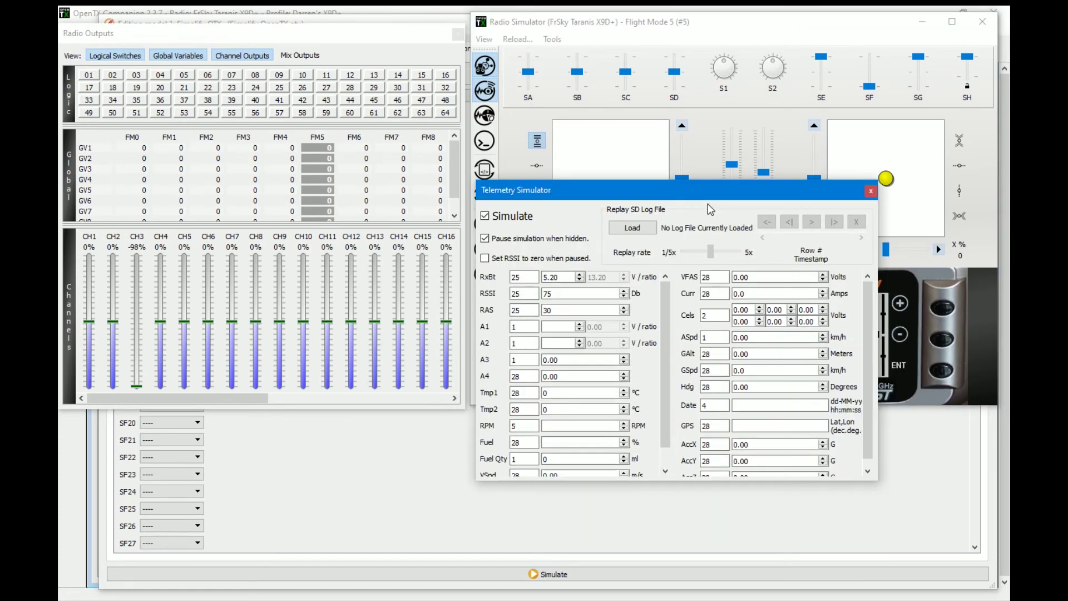
double_click(752, 276)
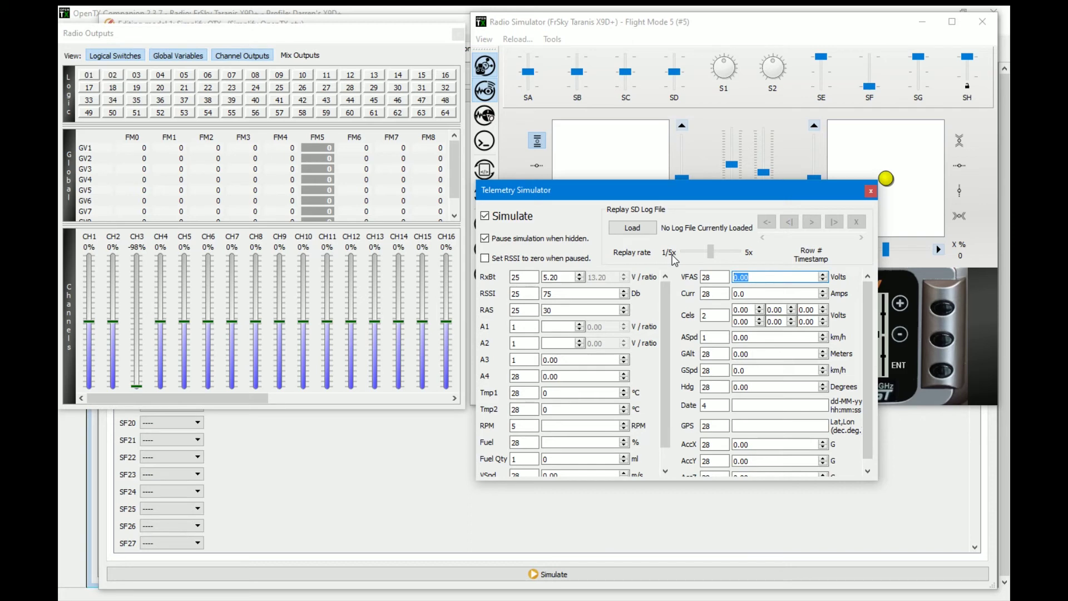
text(11.2)
key(Return)
click(823, 280)
click(880, 172)
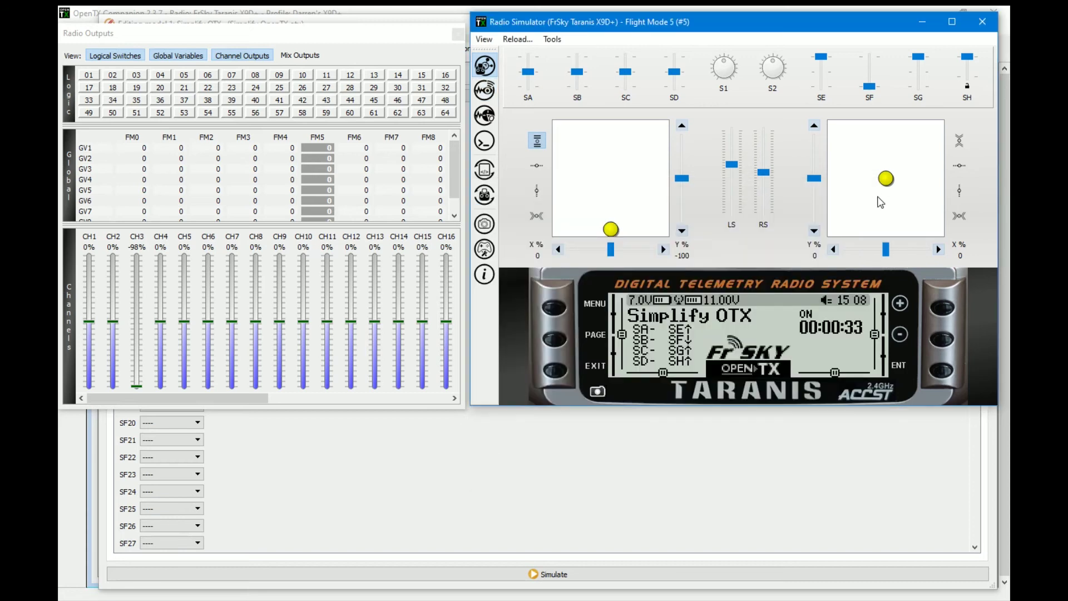
click(982, 29)
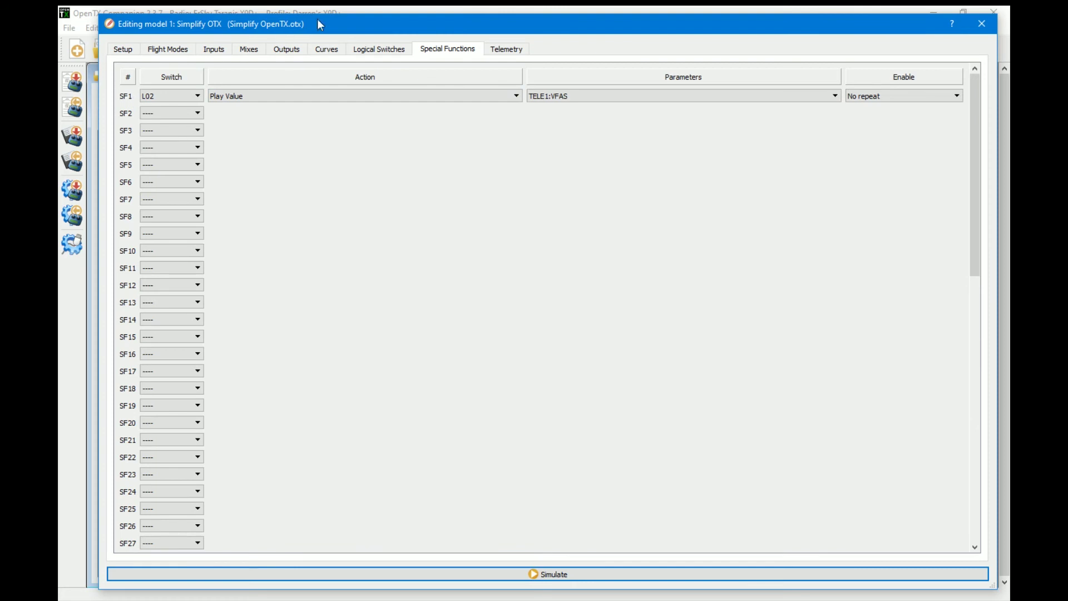
- Review the logical switches and delete special function SF1
click(377, 52)
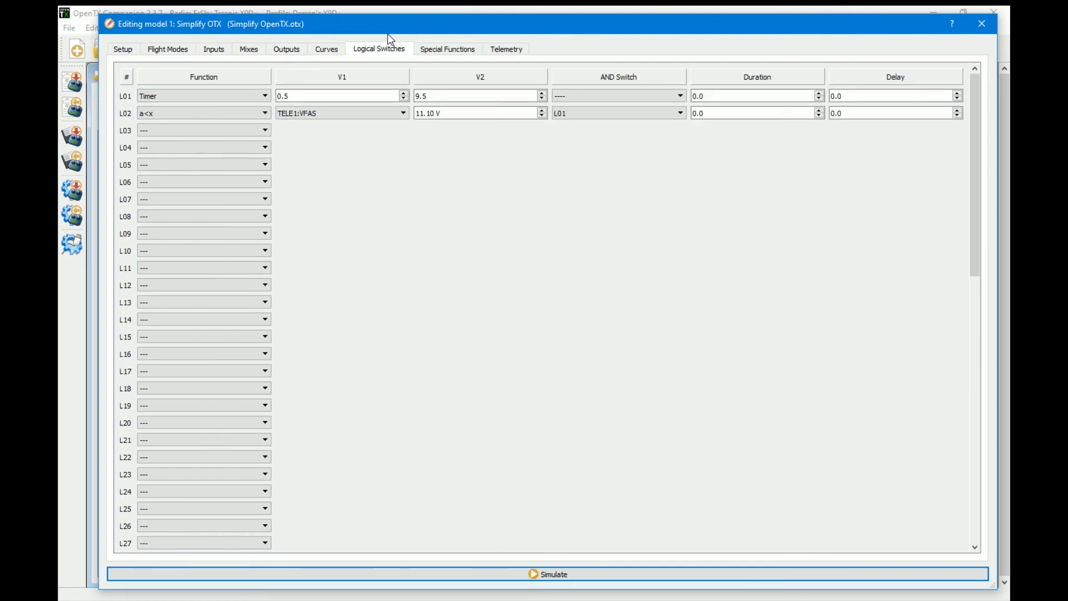
click(444, 53)
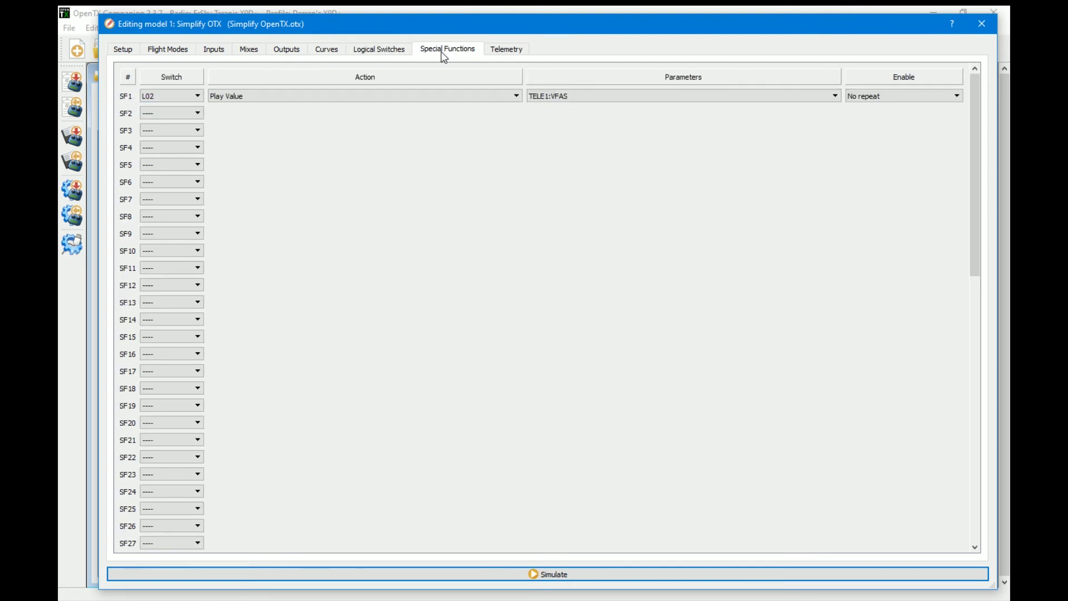
right_click(126, 96)
click(166, 149)
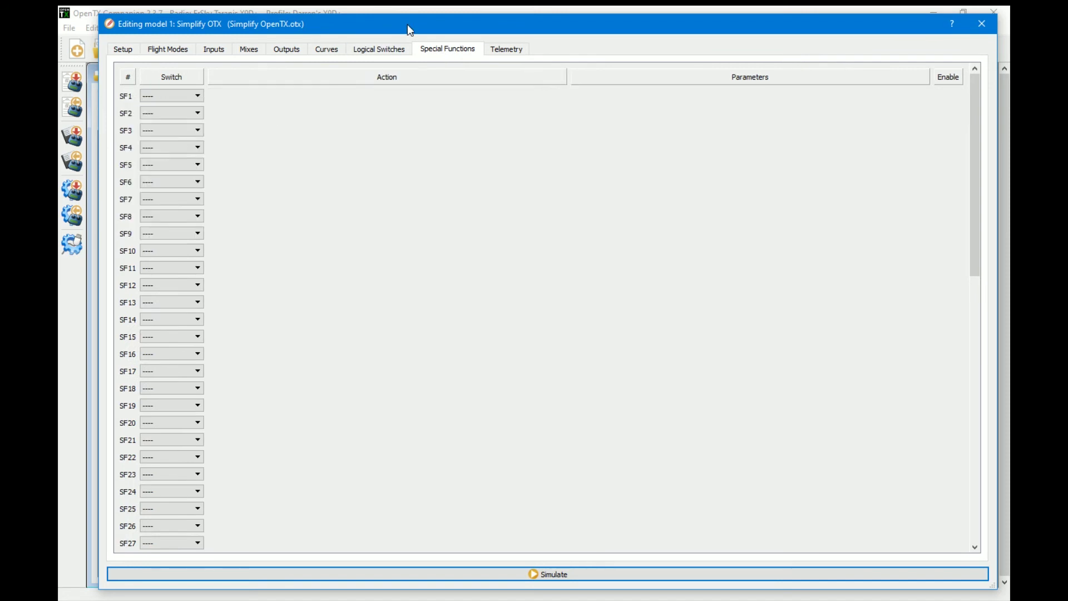
- Delete logical switches L02 and L01
click(386, 52)
right_click(122, 119)
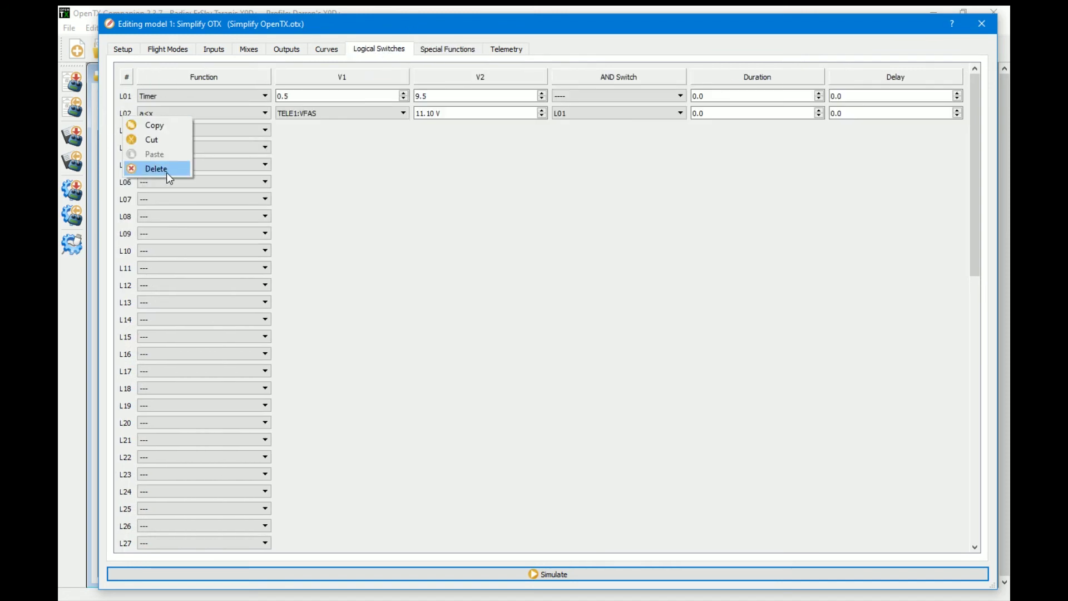
click(166, 172)
right_click(127, 100)
click(155, 149)
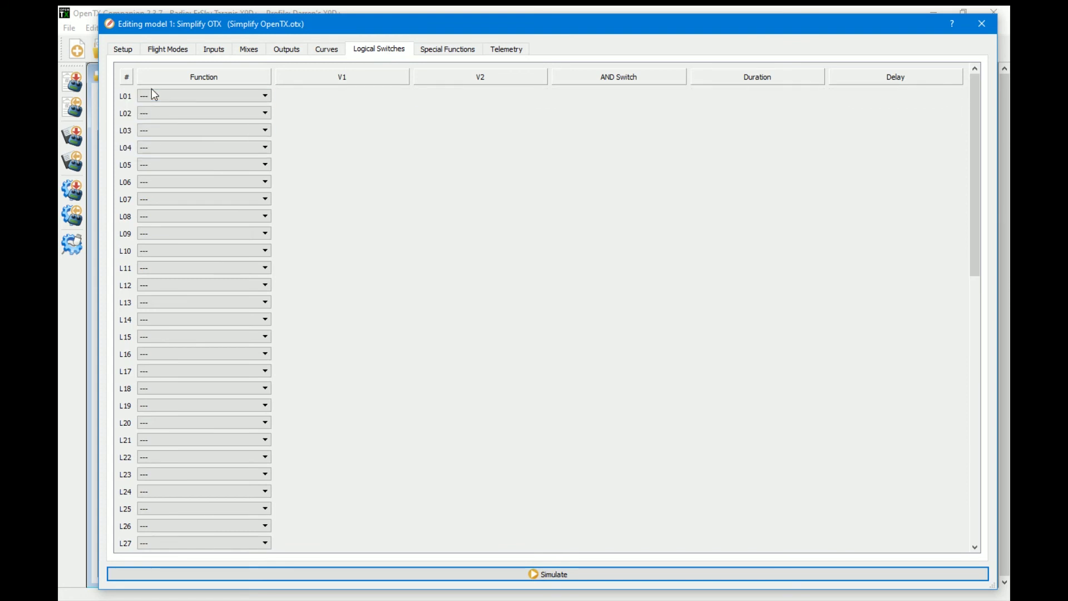
- Set the function of logical switch L01 to Sticky
click(194, 99)
scroll(266, 146, down, 3)
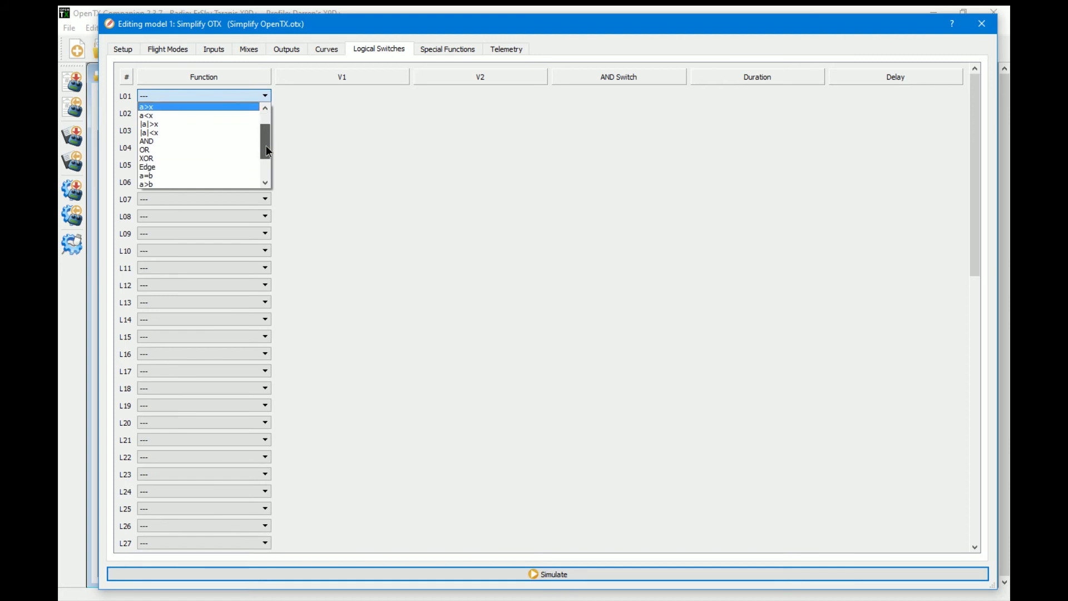
click(186, 184)
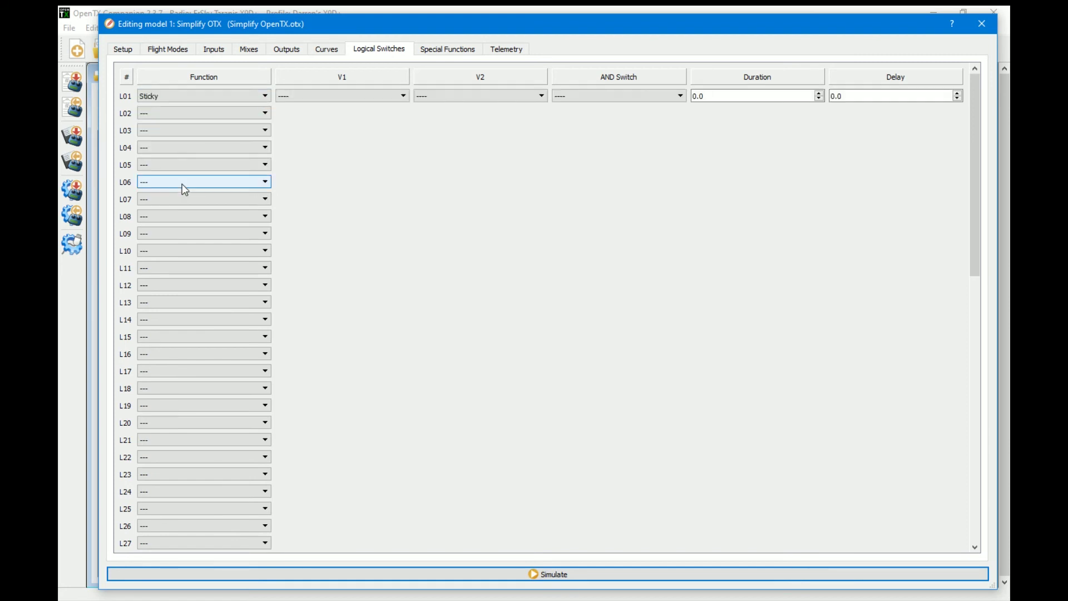
- Set V2 of the Sticky switch L01 to SF↑
click(365, 98)
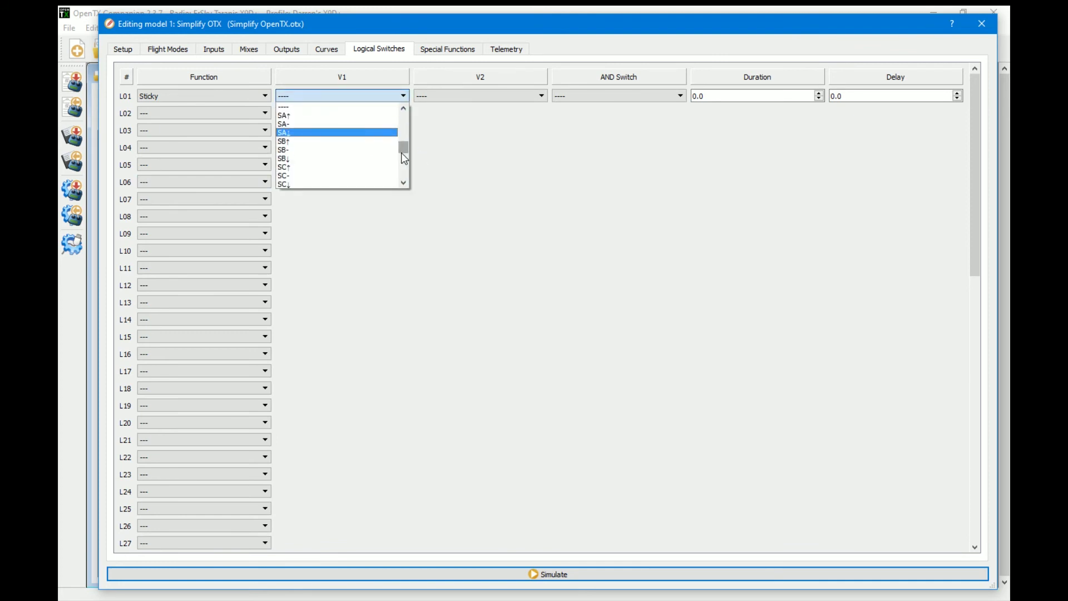
mouse_move(402, 154)
mouse_down()
mouse_move(407, 178)
mouse_move(409, 151)
mouse_up()
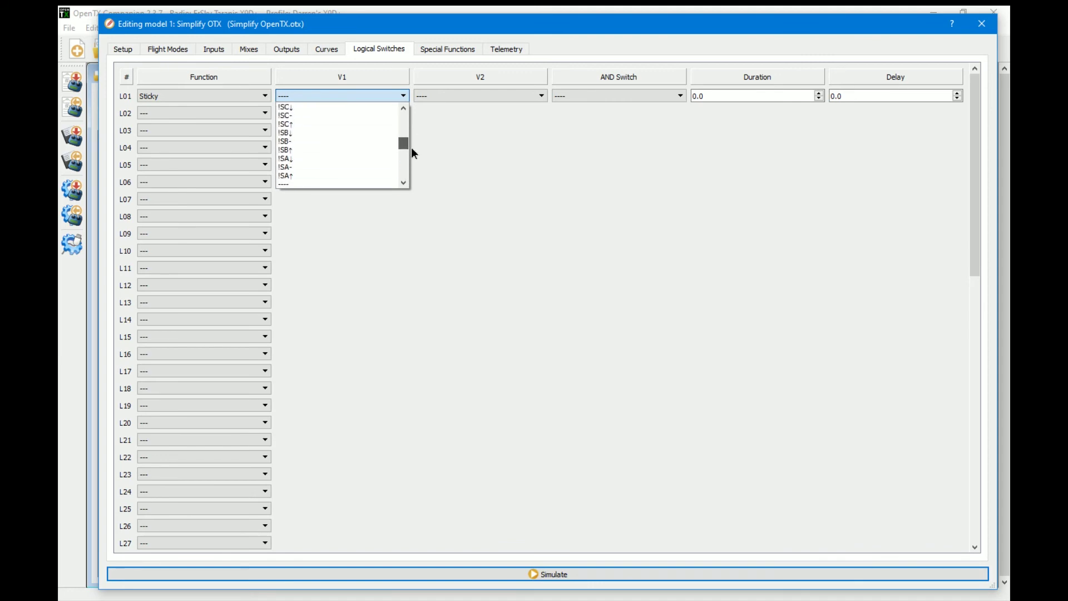
click(463, 98)
click(462, 97)
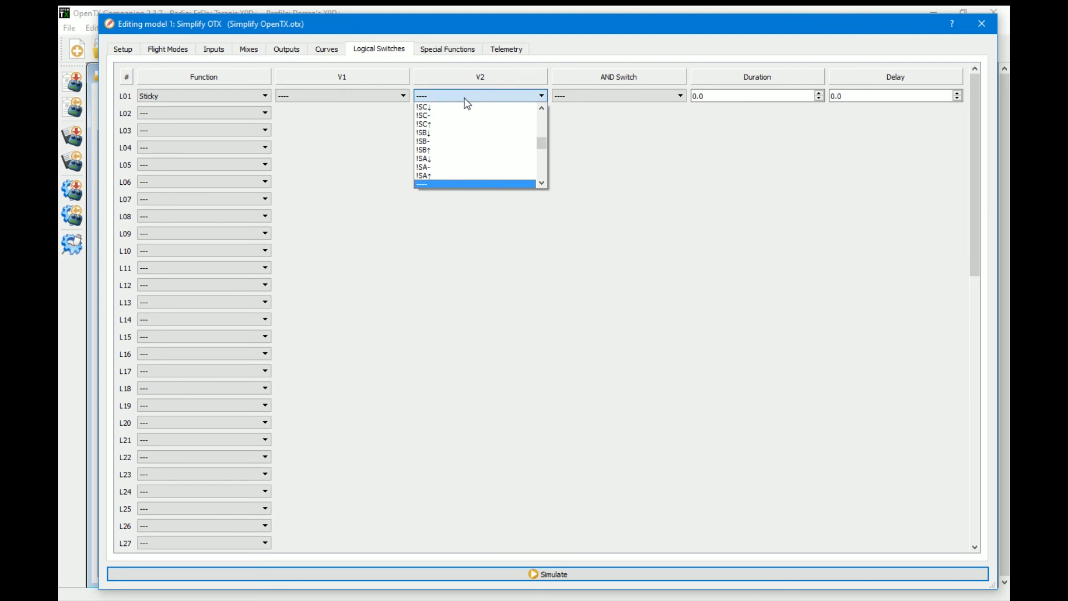
scroll(465, 136, down, 8)
click(466, 133)
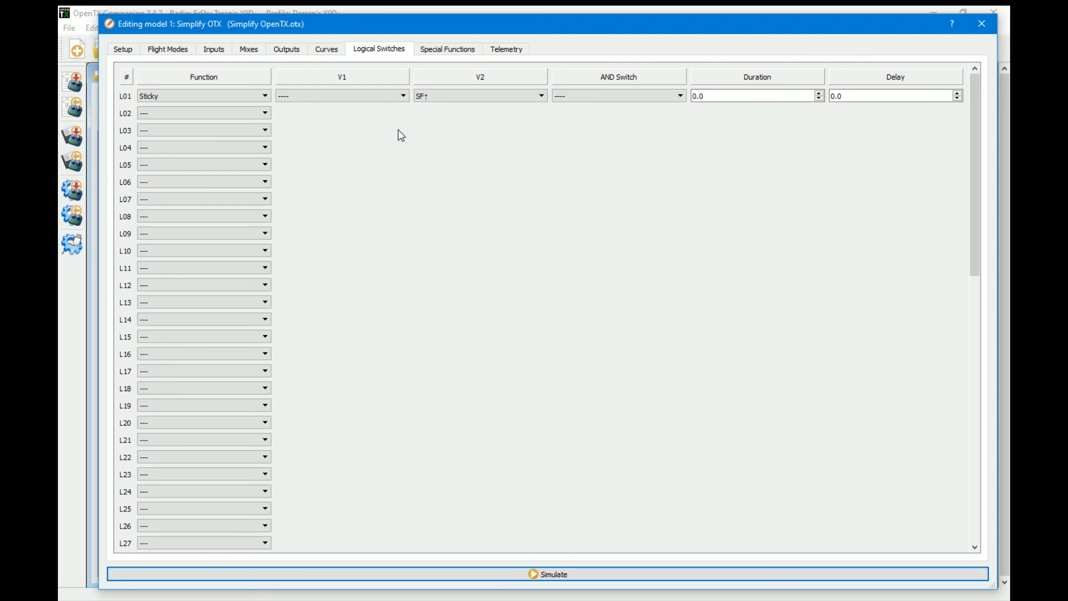
- Set both V1 and V2 of the Sticky switch L01 to SH↓
click(385, 98)
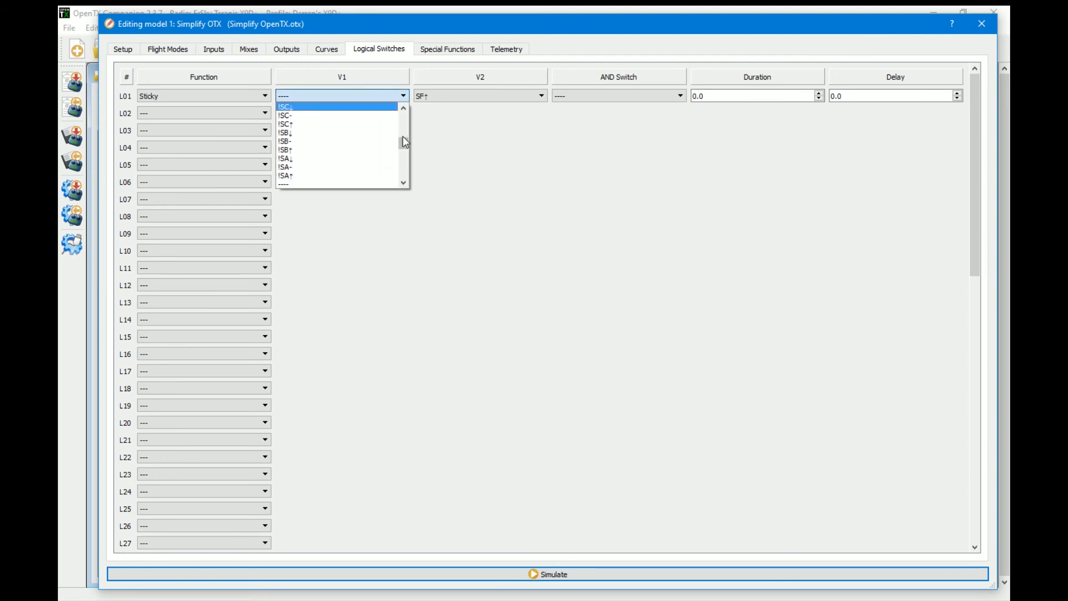
drag(403, 146, 410, 157)
click(328, 159)
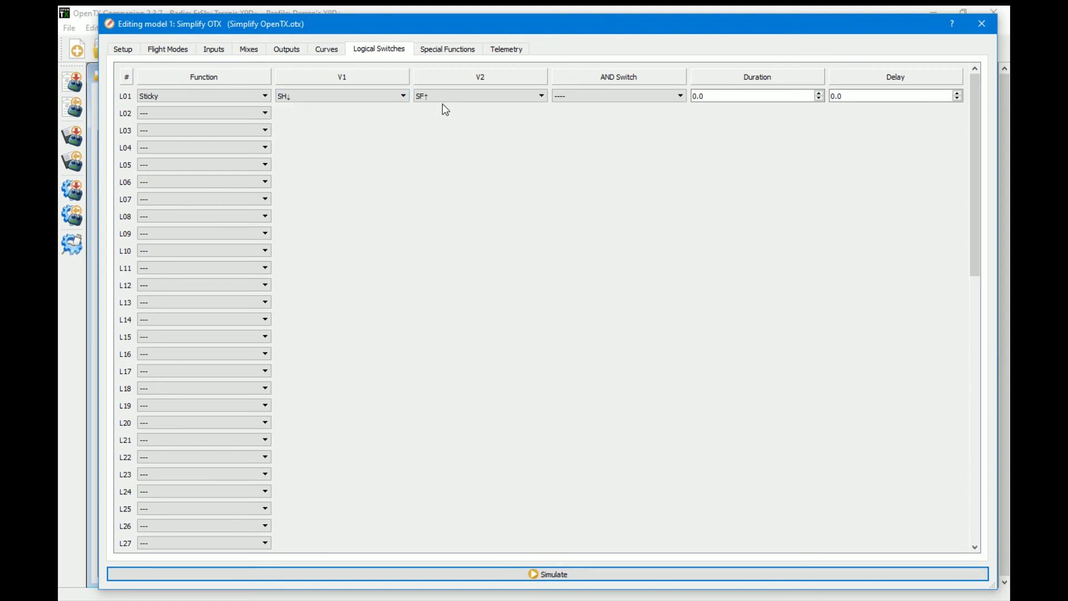
click(540, 96)
drag(543, 146, 542, 156)
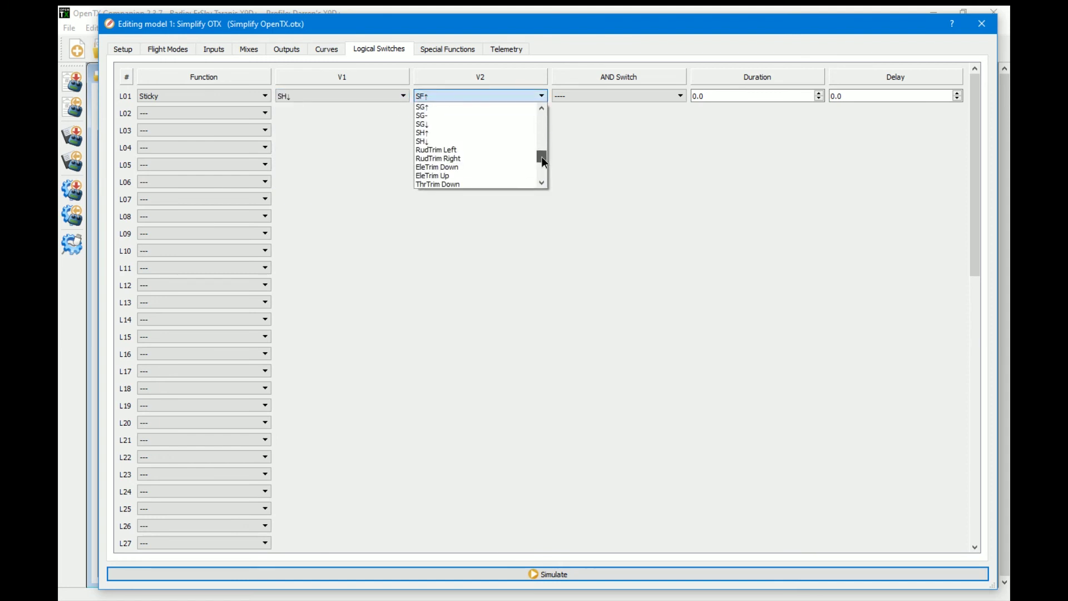
click(453, 142)
- Simulate the model and toggle switch SH repeatedly to check how logical switch 01 responds
click(566, 574)
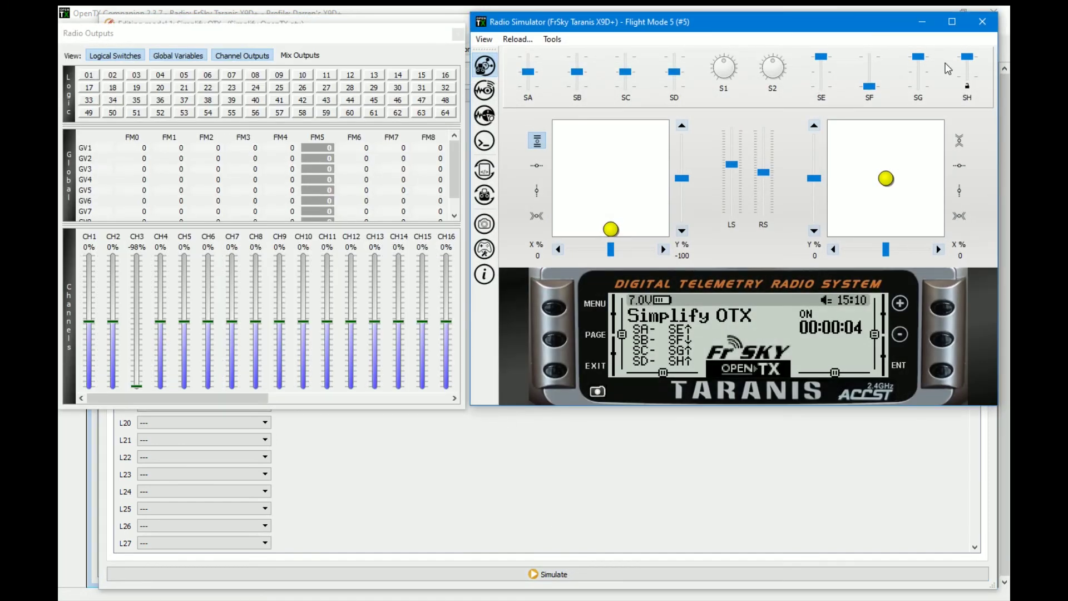
click(971, 85)
click(968, 83)
click(969, 83)
click(969, 83)
click(967, 82)
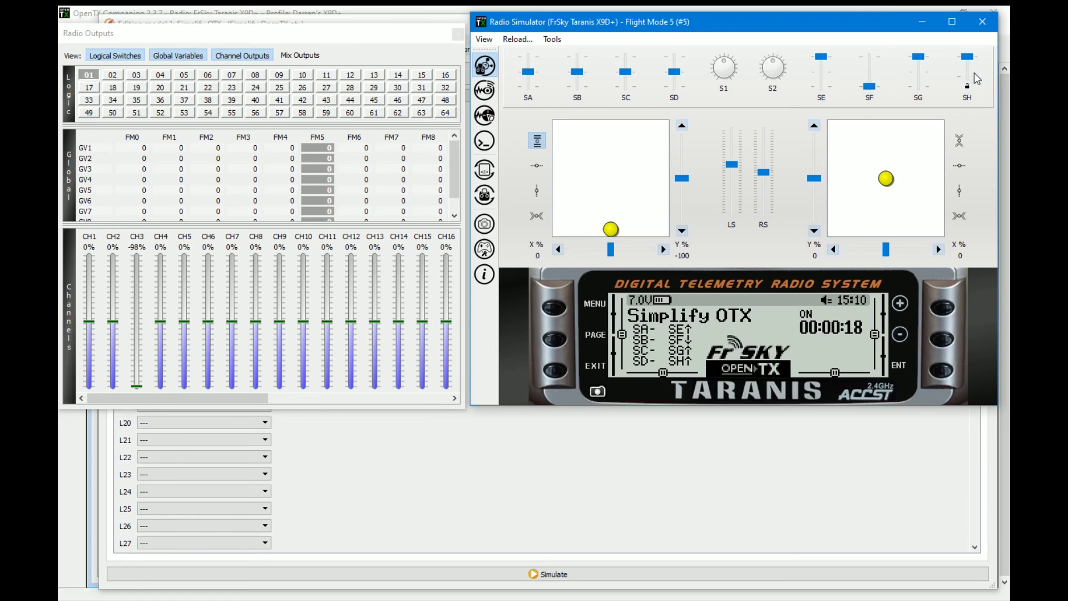
click(965, 78)
click(982, 21)
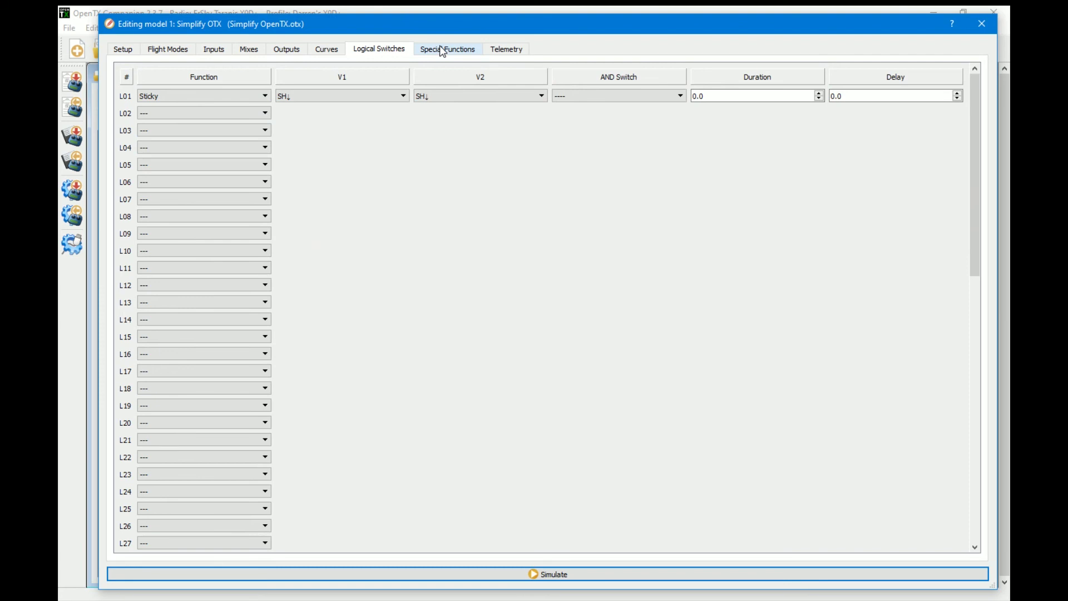
click(229, 95)
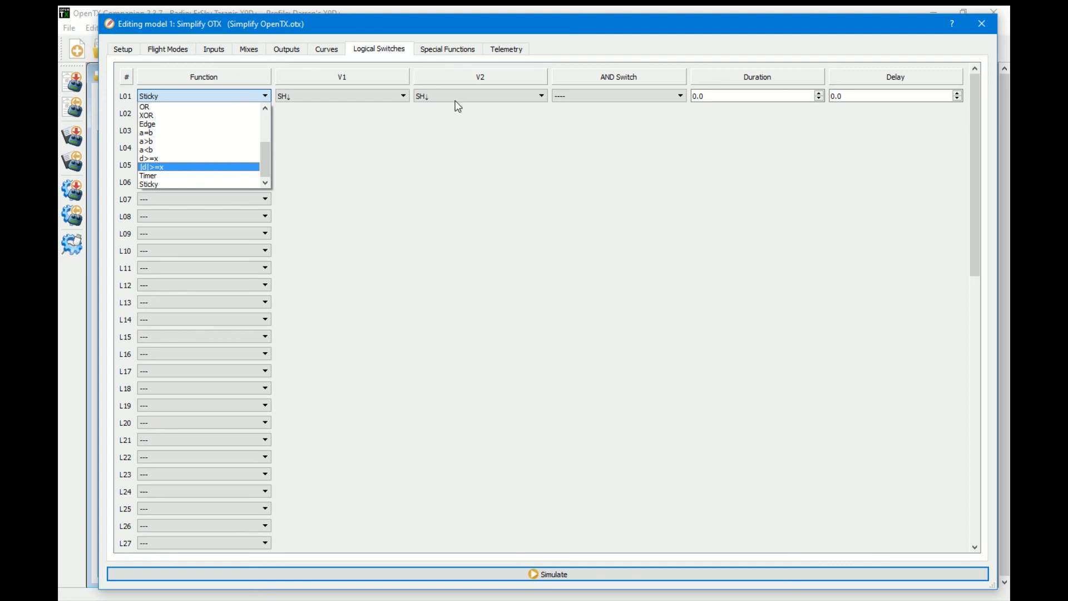
click(333, 202)
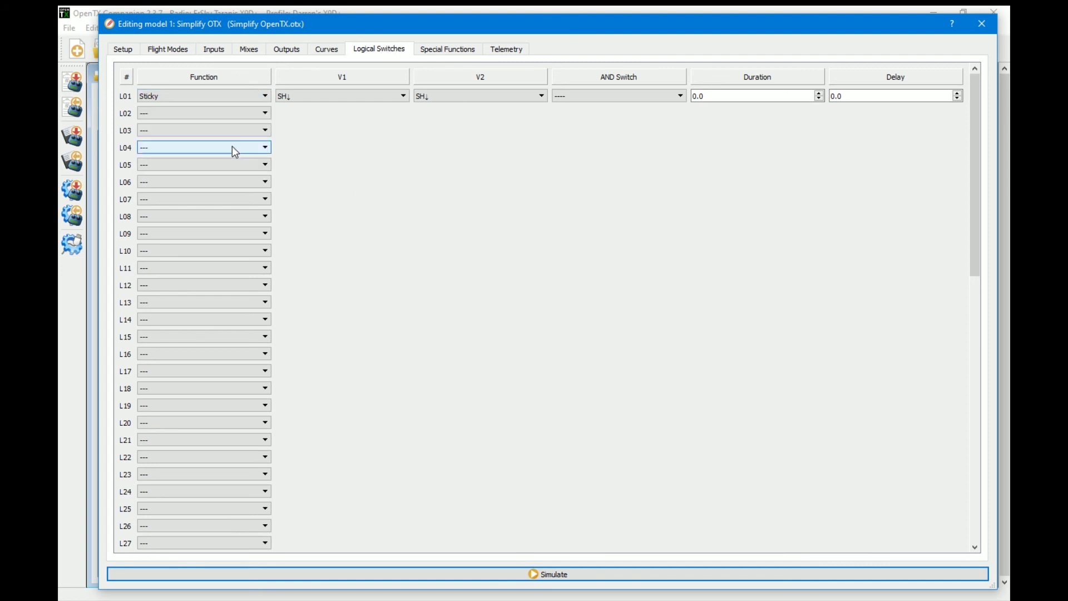